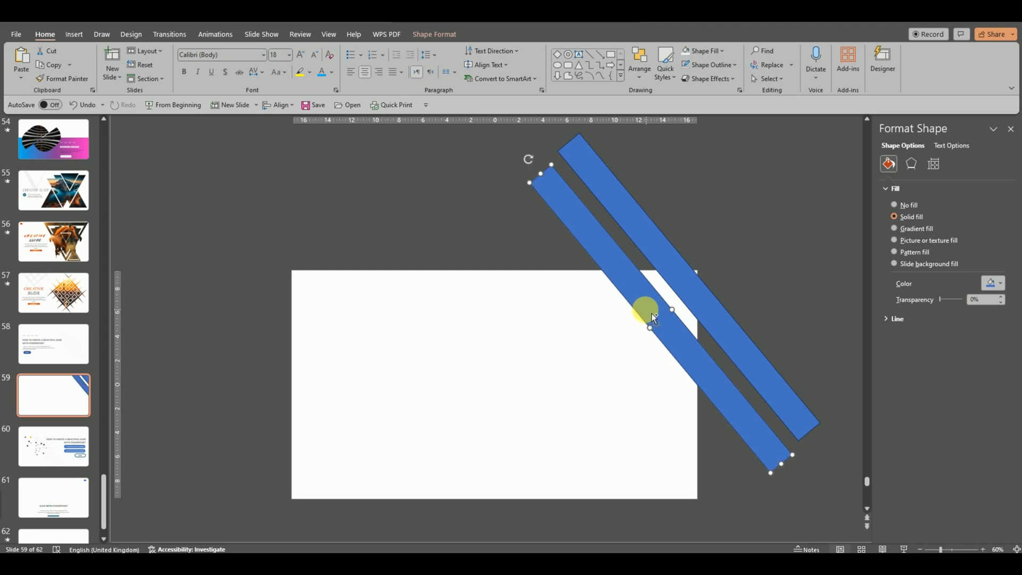
# Step: Undo the nudge and duplicate the lower stripe leftward repeatedly to make six parallel diagonal stripes
pyautogui.hotkey('ctrl', 'z')
pyautogui.keyDown('ctrl'); pyautogui.moveTo(652, 317); pyautogui.dragTo(606, 331); pyautogui.keyUp('ctrl')
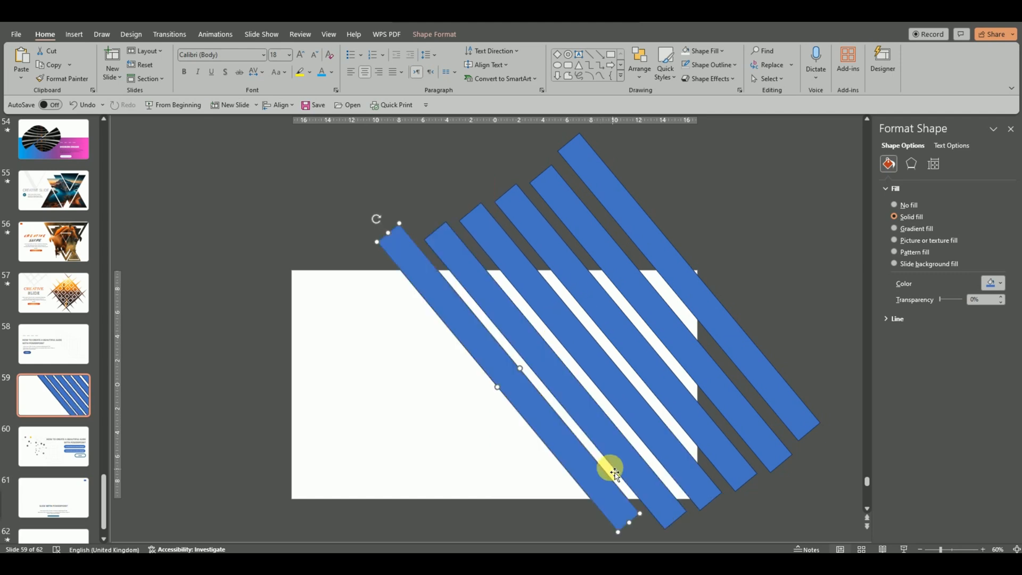
pyautogui.press('Left')
# Step: Draw a blue rectangle covering the whole slide
pyautogui.click(781, 253)
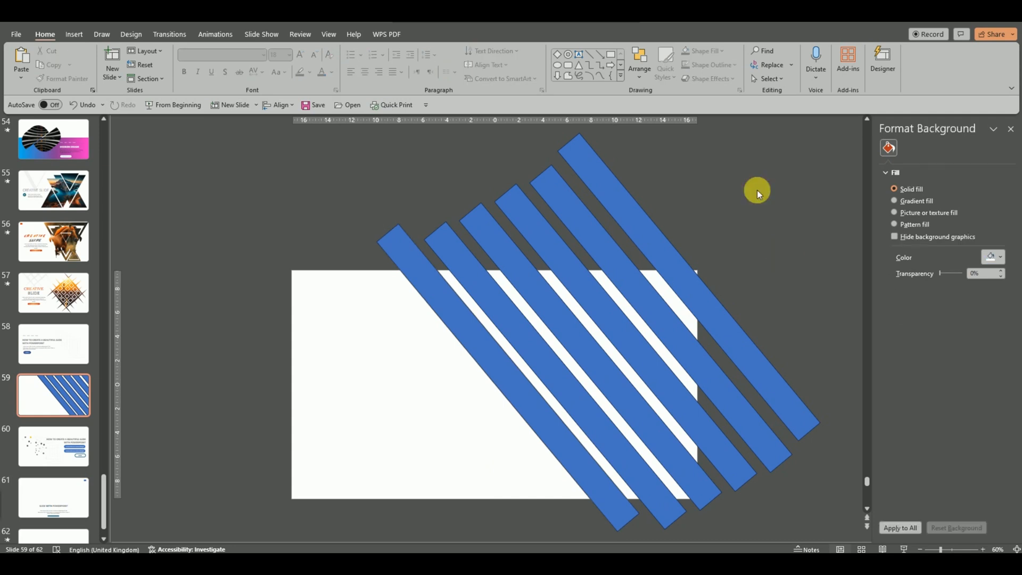
pyautogui.click(610, 56)
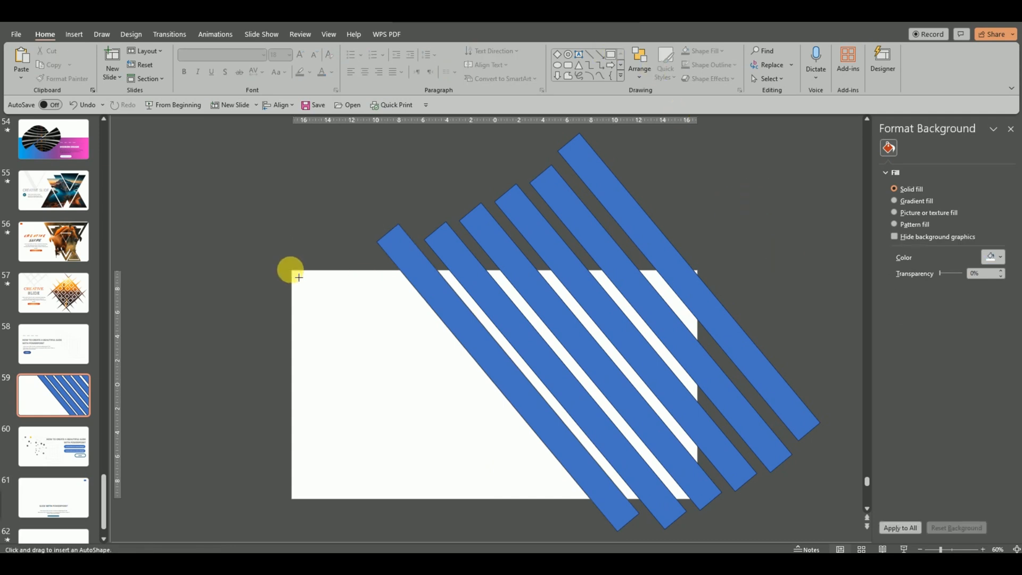
pyautogui.moveTo(290, 271); pyautogui.dragTo(705, 508)
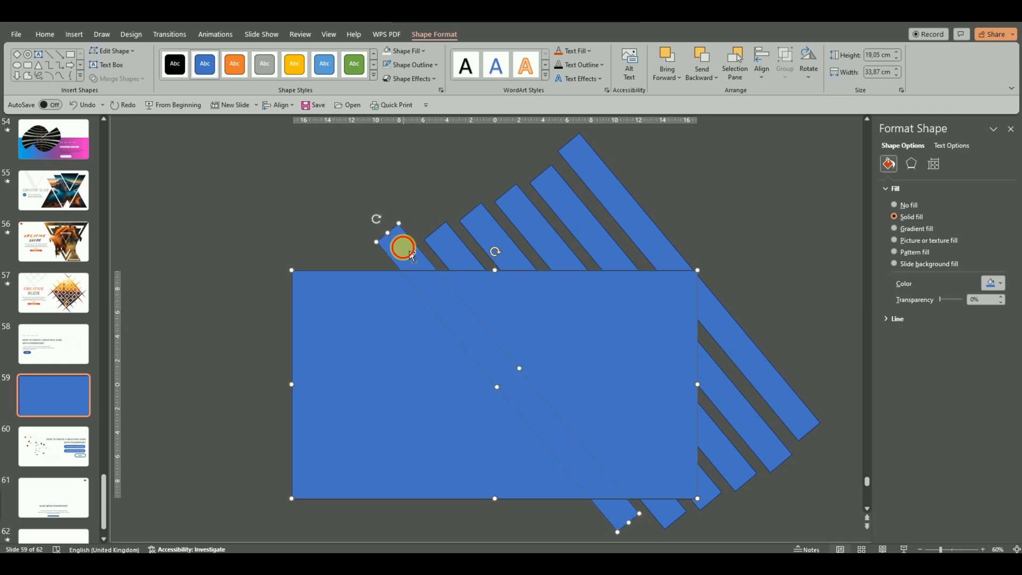
# Step: Select the rectangle together with all six diagonal stripes for merging
pyautogui.keyDown('shift'); pyautogui.click(444, 237); pyautogui.keyUp('shift')
pyautogui.keyDown('shift'); pyautogui.click(479, 229); pyautogui.keyUp('shift')
pyautogui.keyDown('shift'); pyautogui.click(519, 213); pyautogui.keyUp('shift')
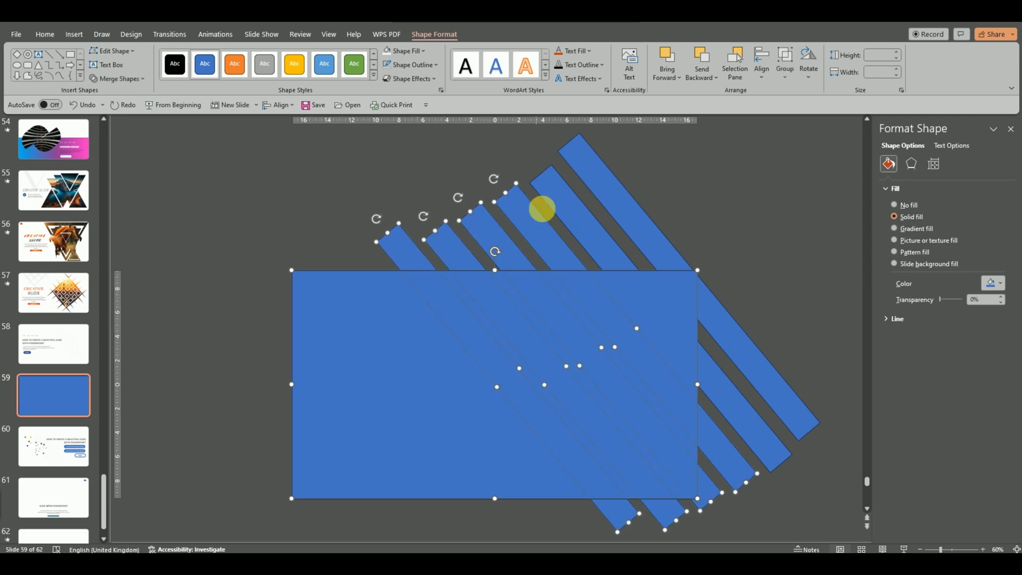
pyautogui.keyDown('shift'); pyautogui.click(542, 209); pyautogui.keyUp('shift')
pyautogui.keyDown('shift'); pyautogui.click(610, 185); pyautogui.keyUp('shift')
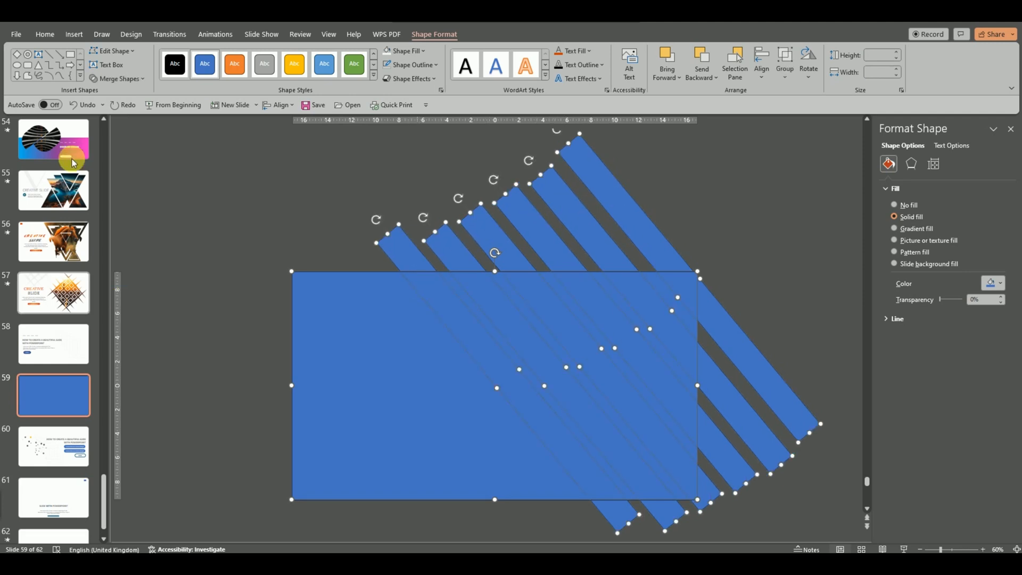
pyautogui.click(136, 79)
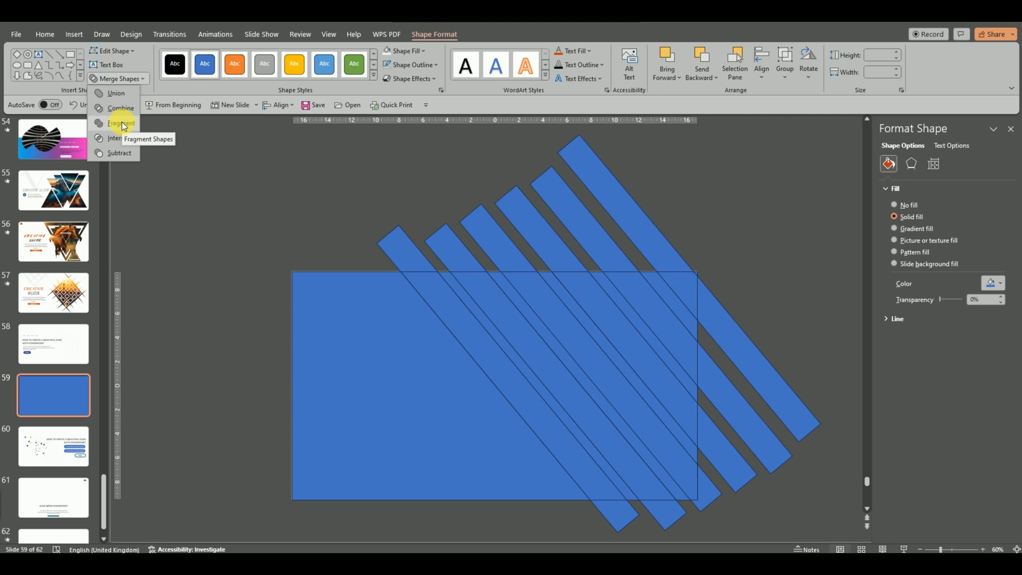
# Step: Fragment the rectangle and stripes, then delete the blue fragment on the slide's left
pyautogui.click(122, 124)
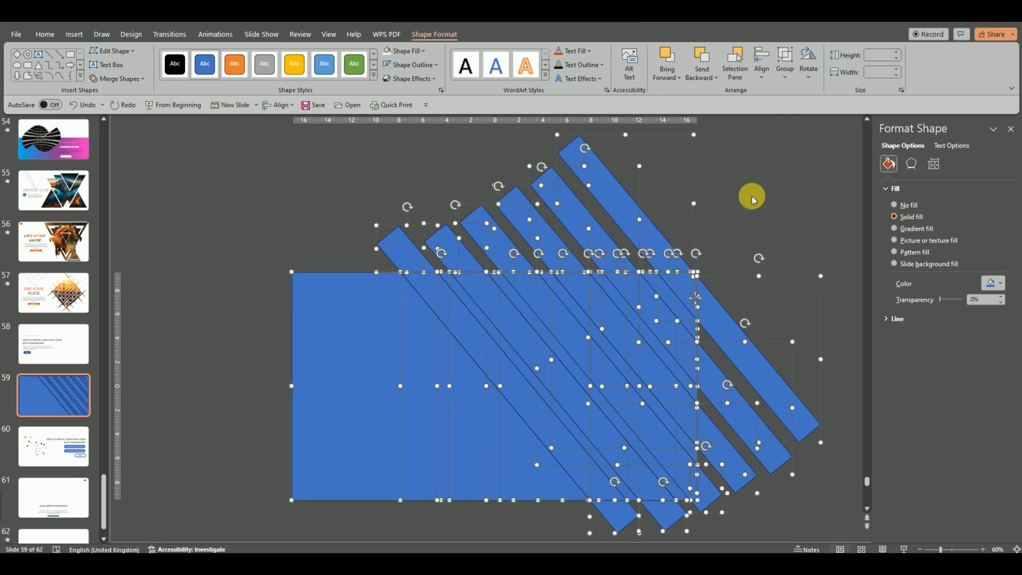
pyautogui.click(732, 201)
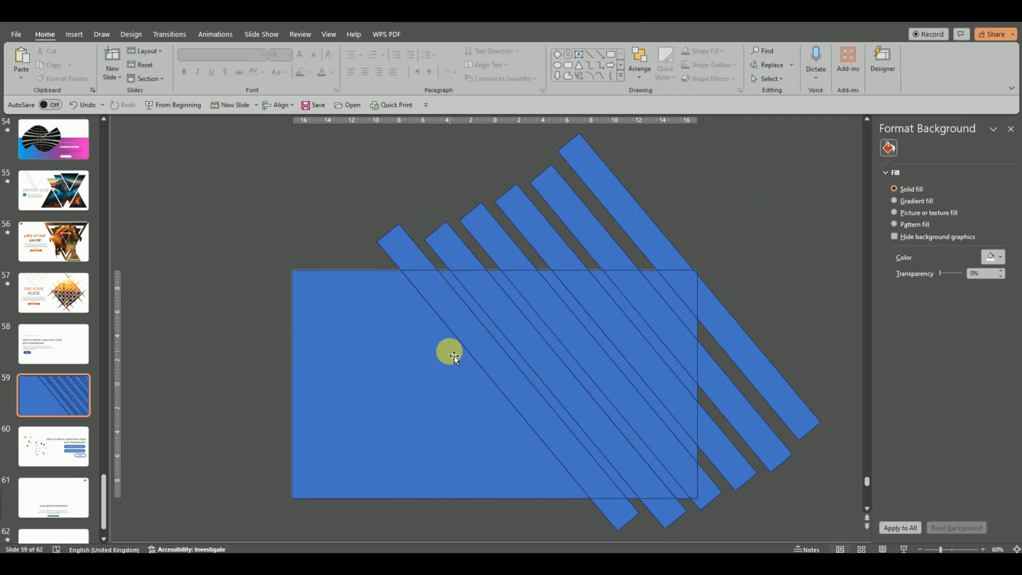
pyautogui.click(415, 374)
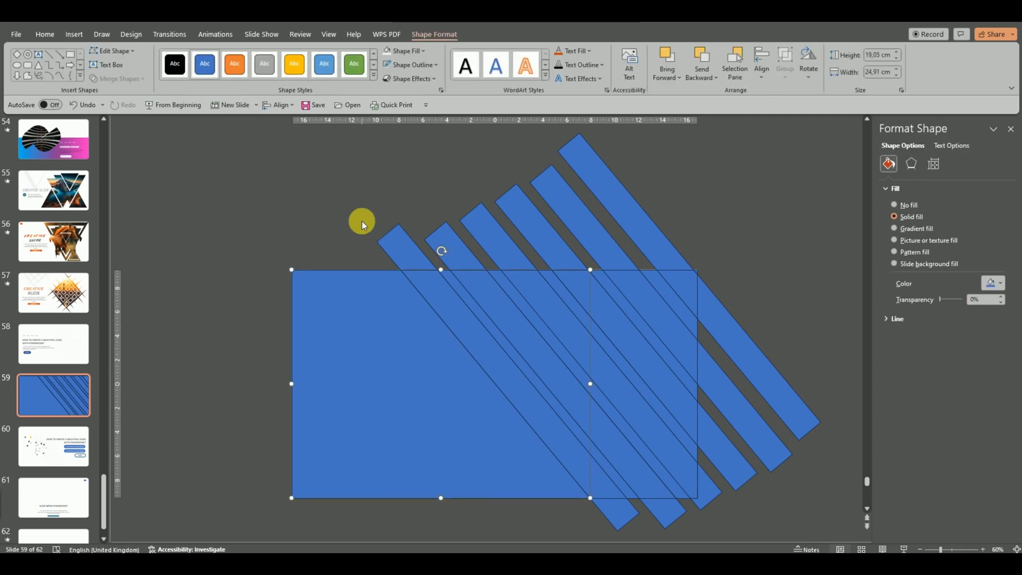
pyautogui.click(377, 344)
pyautogui.press('Delete')
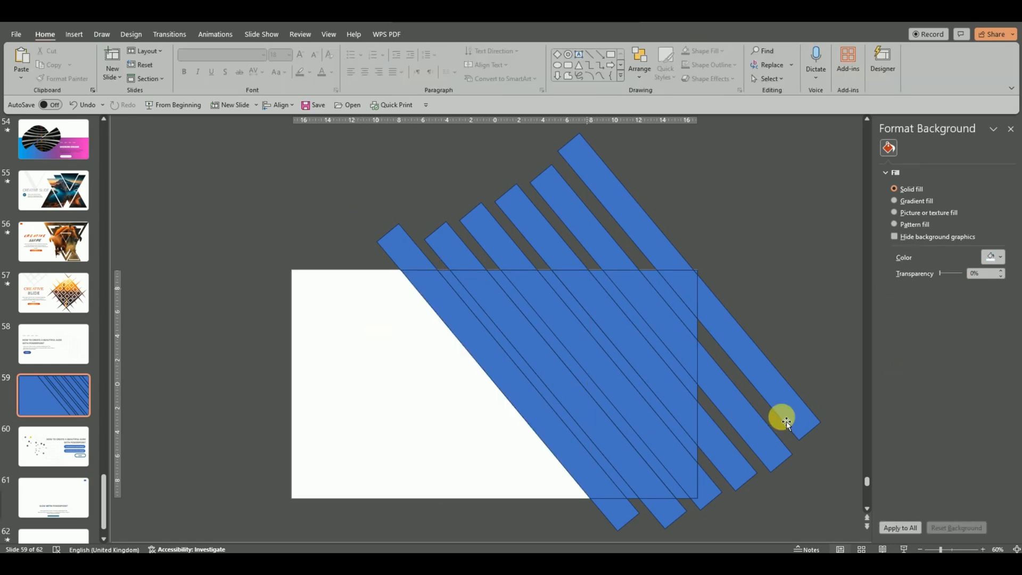
# Step: Delete the stray stripe fragments at the lower right and above the slide one by one
pyautogui.click(782, 399)
pyautogui.press('Delete')
pyautogui.click(643, 223)
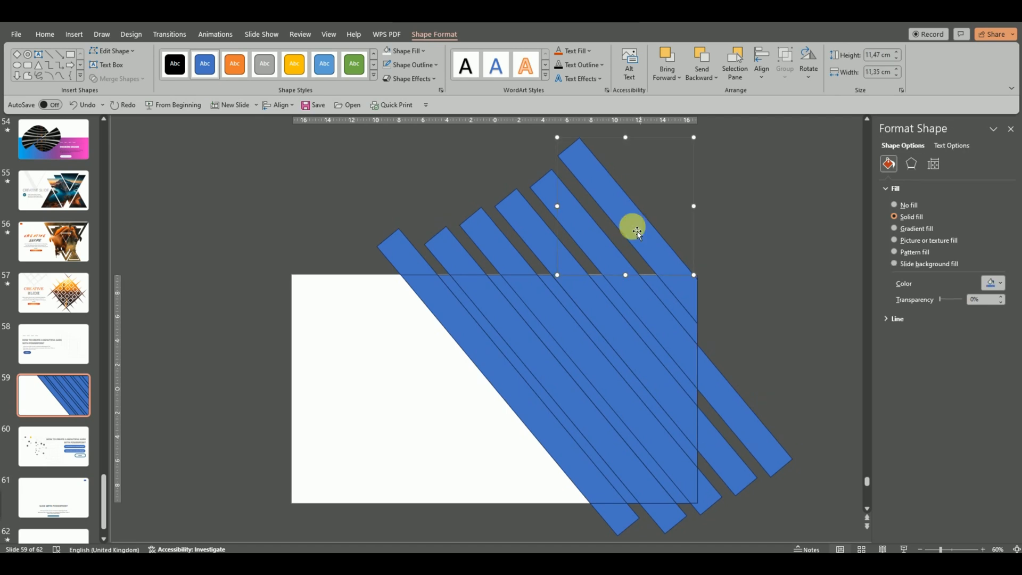
pyautogui.press('Delete')
pyautogui.click(552, 213)
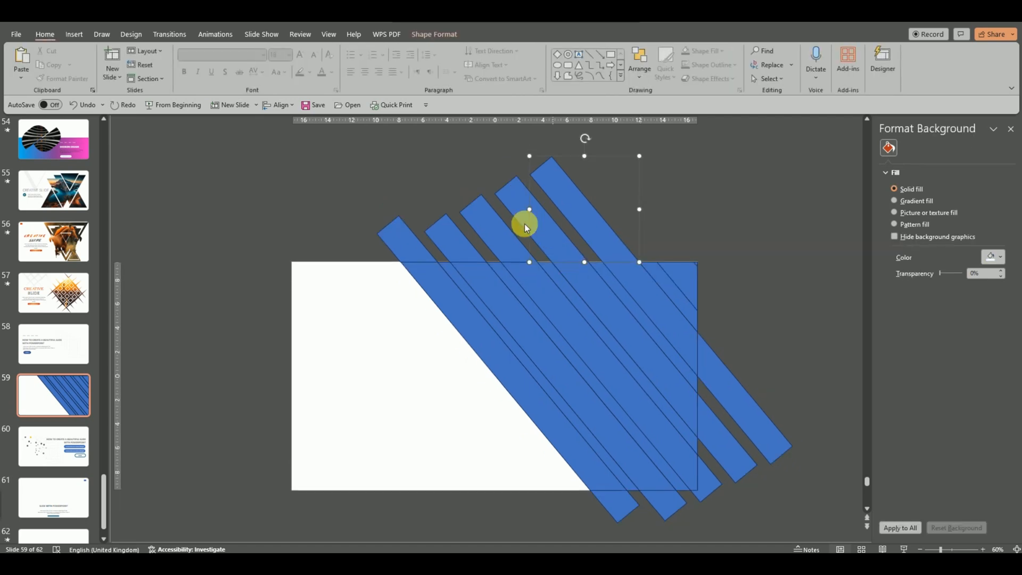
pyautogui.press('Delete')
pyautogui.click(500, 236)
pyautogui.press('Delete')
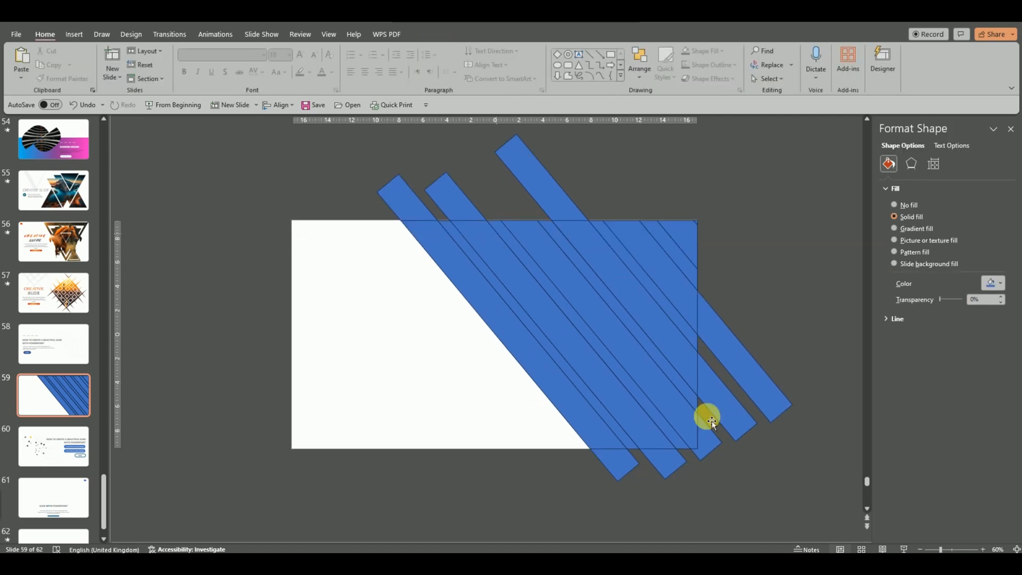
# Step: Box-select and delete the remaining fragments below and above the slide
pyautogui.click(794, 440)
pyautogui.click(767, 404)
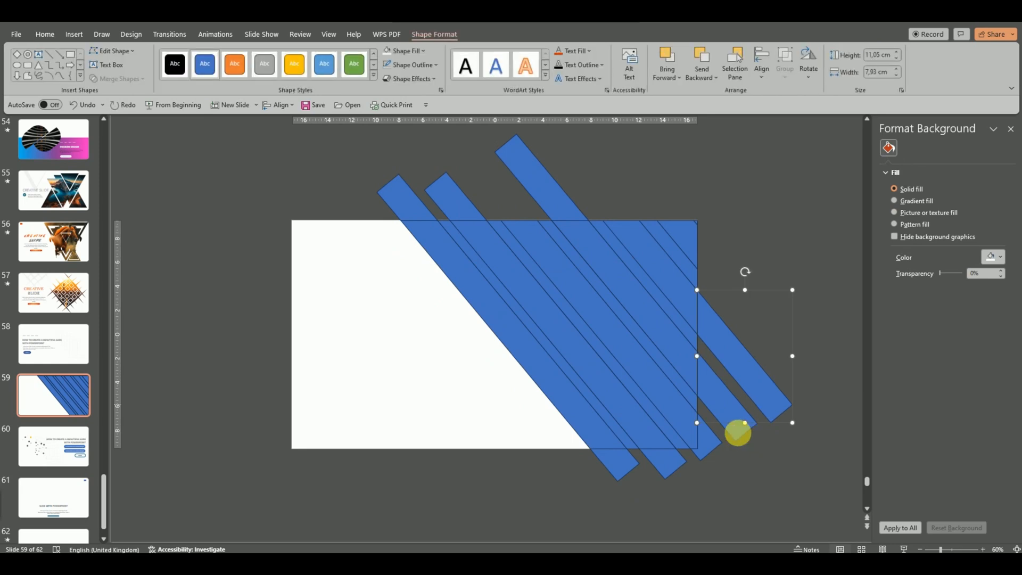
pyautogui.press('Delete')
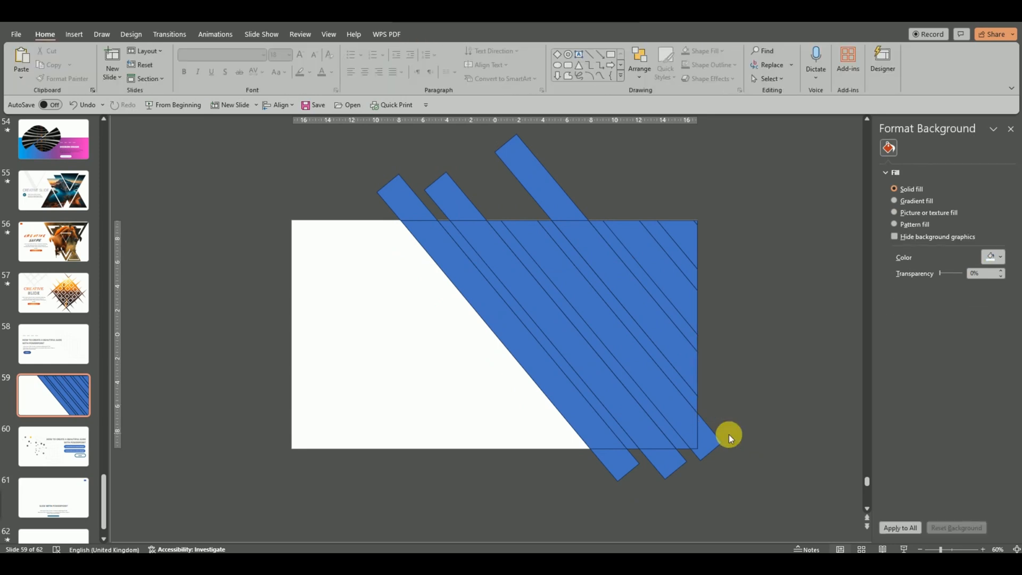
pyautogui.moveTo(759, 508); pyautogui.dragTo(551, 398)
pyautogui.press('Delete')
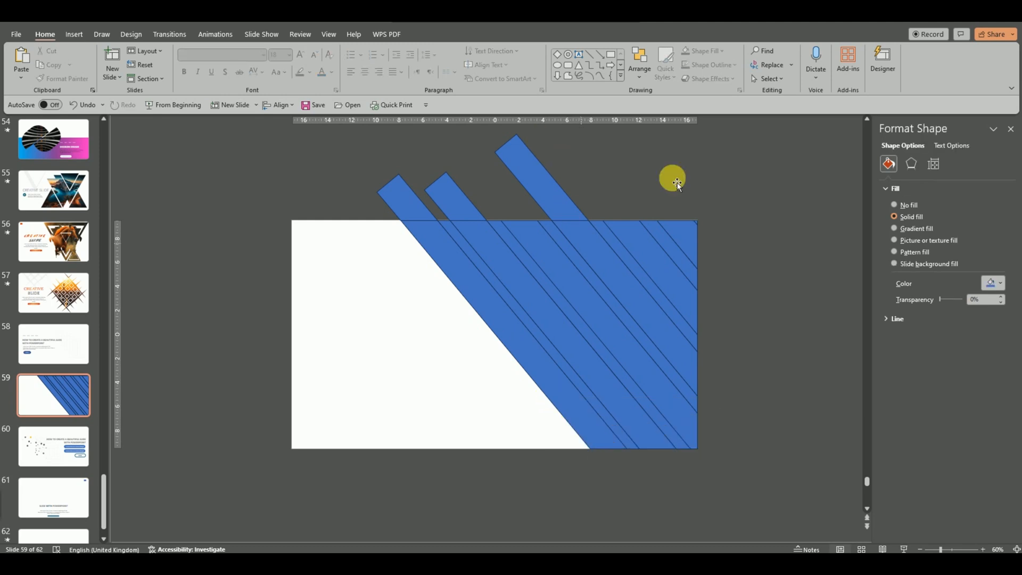
pyautogui.moveTo(737, 250); pyautogui.dragTo(310, 127)
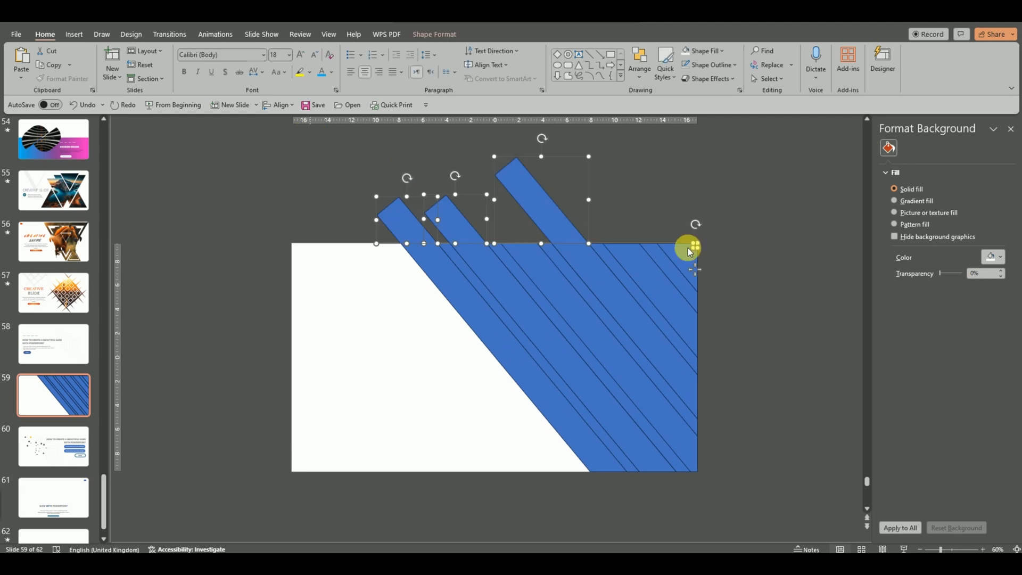
pyautogui.press('Delete')
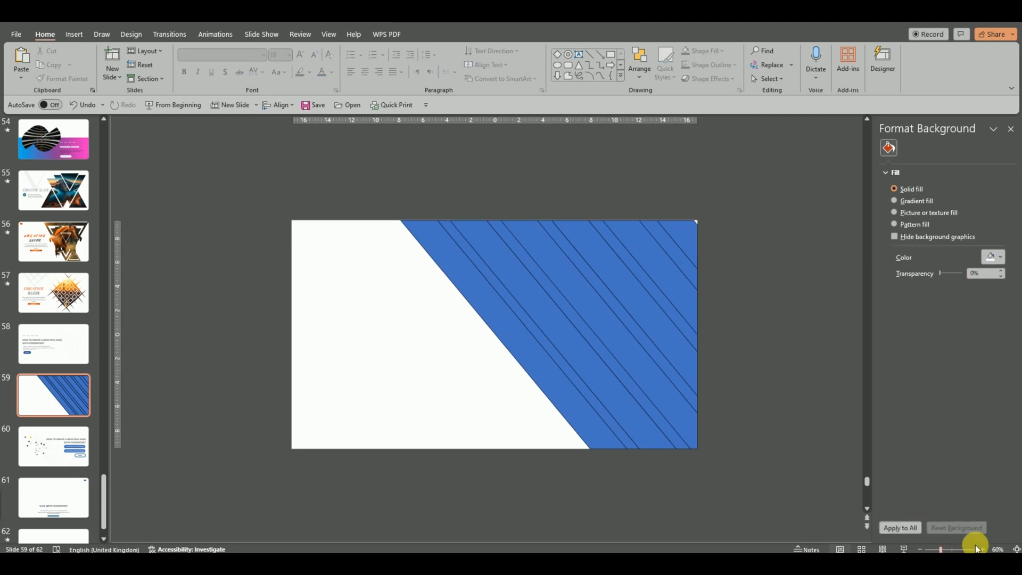
# Step: Zoom to 80% and select all the blue diagonal stripe fragments on the slide
pyautogui.click(983, 550)
pyautogui.click(983, 549)
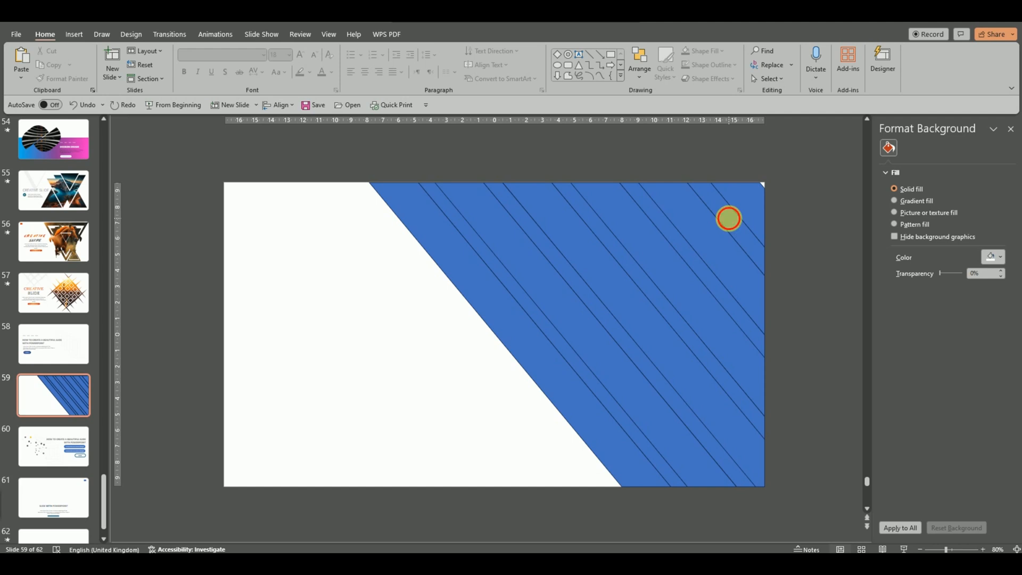
pyautogui.click(729, 219)
pyautogui.click(751, 207)
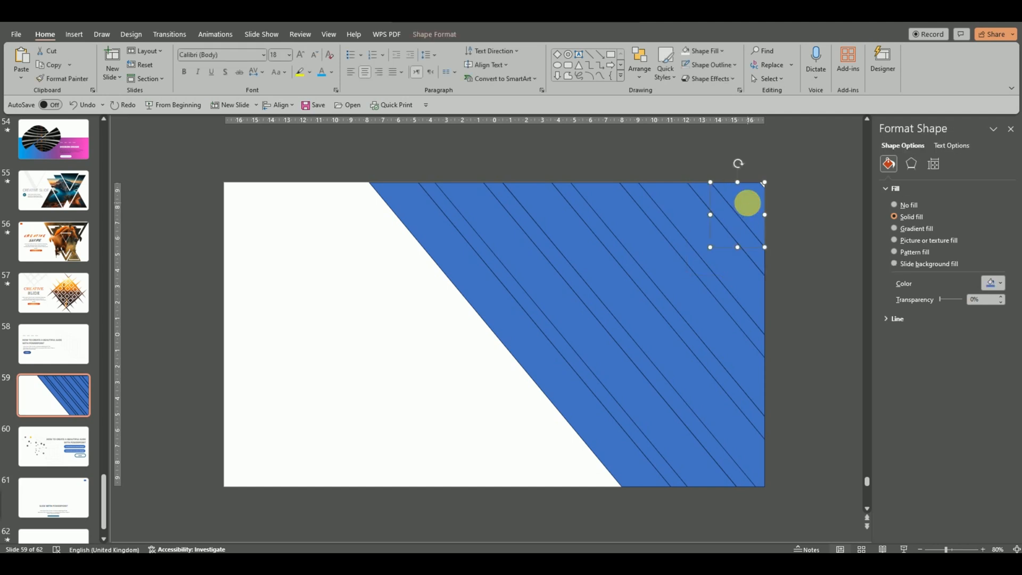
pyautogui.keyDown('shift'); pyautogui.click(680, 247); pyautogui.keyUp('shift')
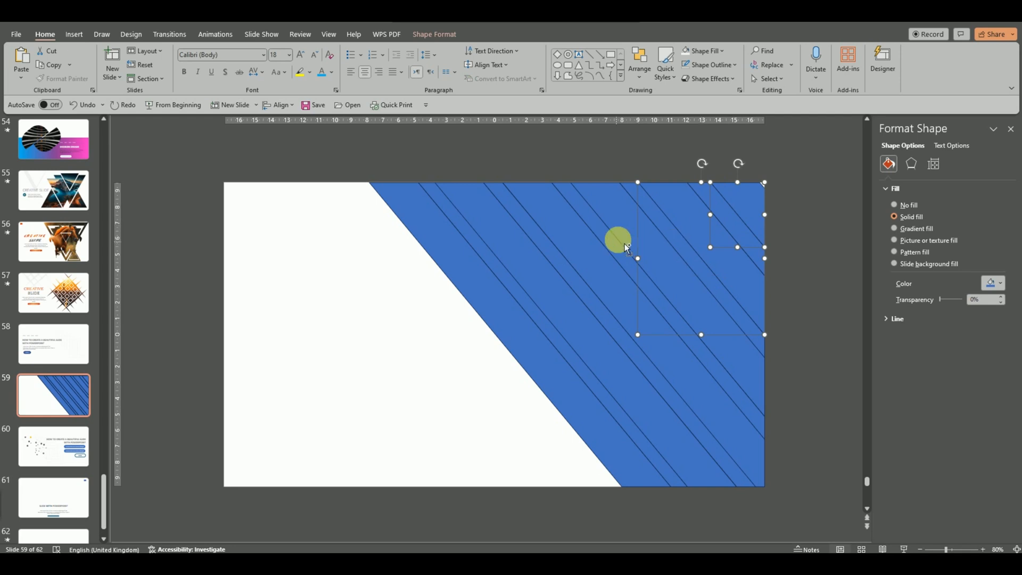
pyautogui.keyDown('shift'); pyautogui.click(593, 229); pyautogui.keyUp('shift')
pyautogui.keyDown('shift'); pyautogui.click(553, 221); pyautogui.keyUp('shift')
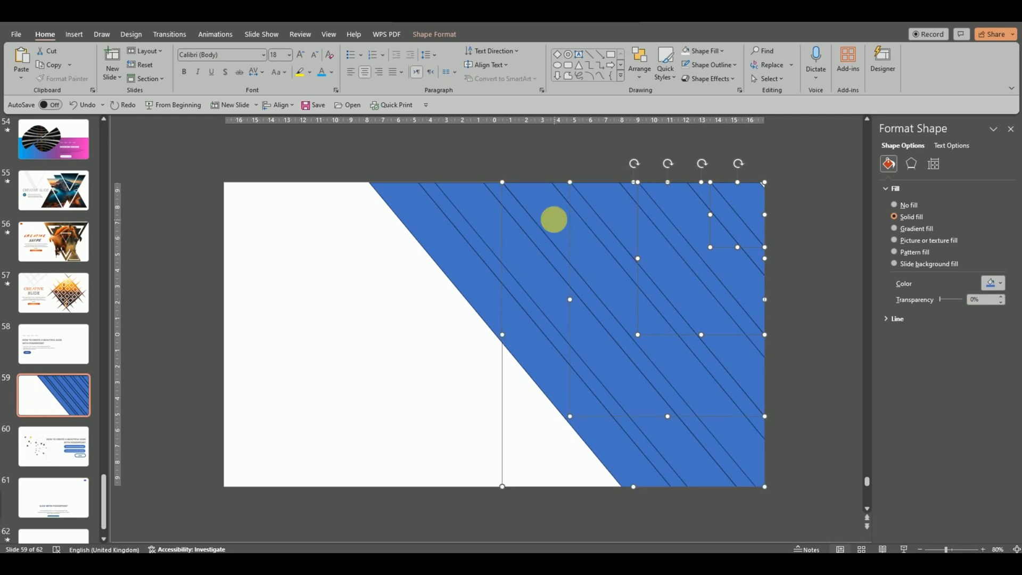
pyautogui.keyDown('shift'); pyautogui.click(487, 225); pyautogui.keyUp('shift')
pyautogui.keyDown('shift'); pyautogui.click(417, 222); pyautogui.keyUp('shift')
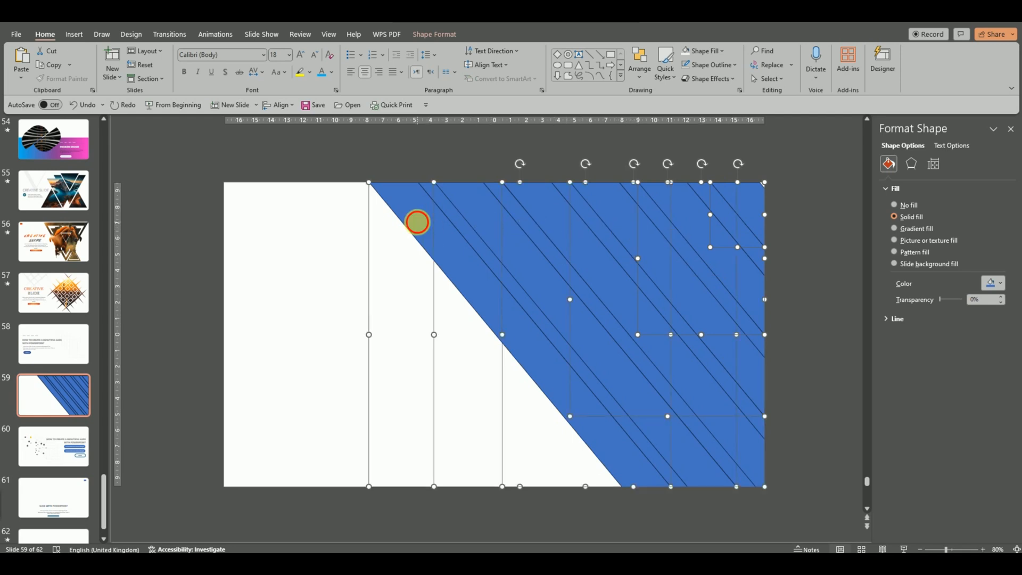
# Step: Copy the selected stripe fragments to the clipboard
pyautogui.rightClick(417, 222)
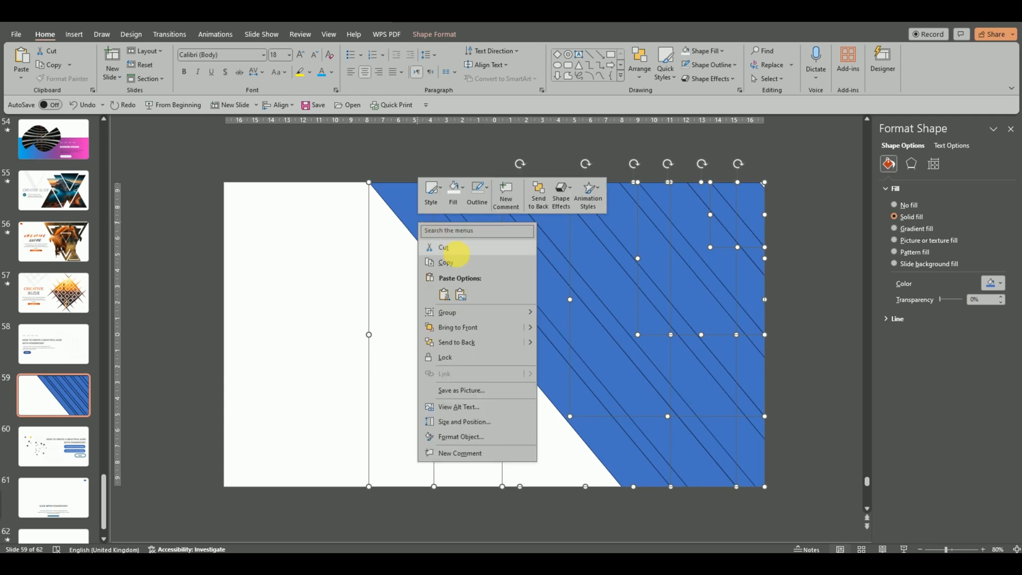
pyautogui.click(454, 261)
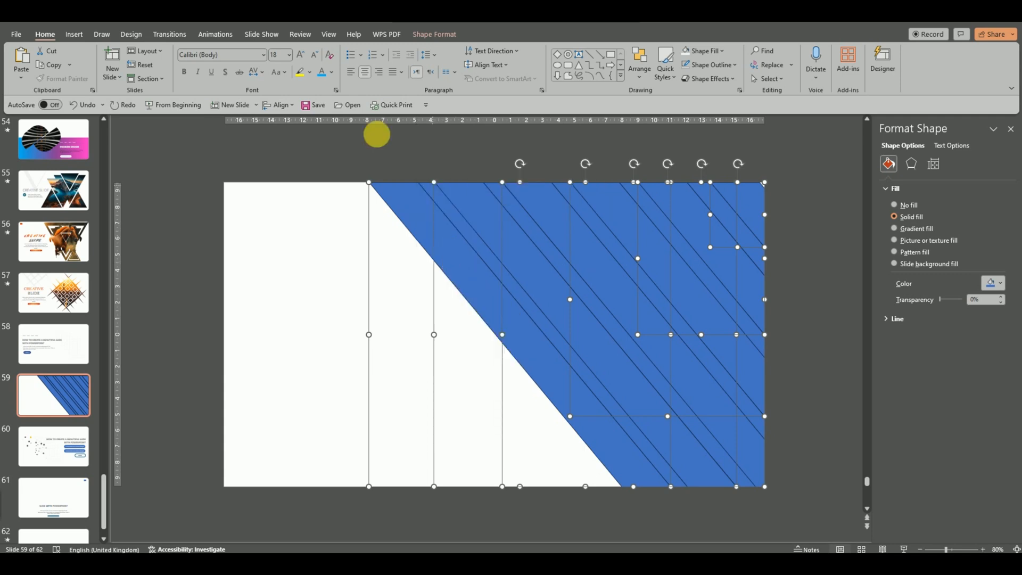
pyautogui.click(331, 33)
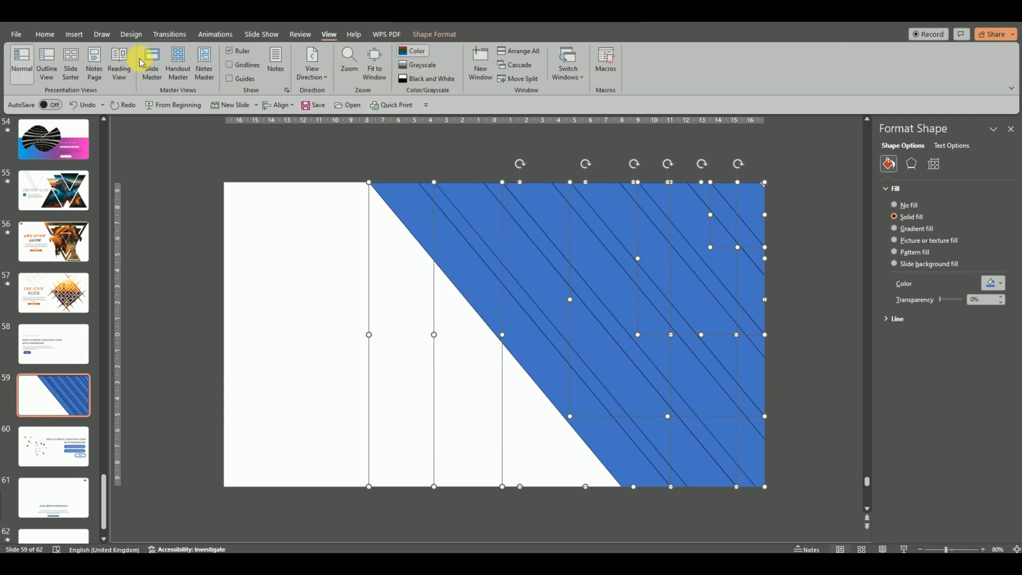
# Step: In Slide Master, add a new layout after the last one and delete all its placeholders
pyautogui.click(154, 67)
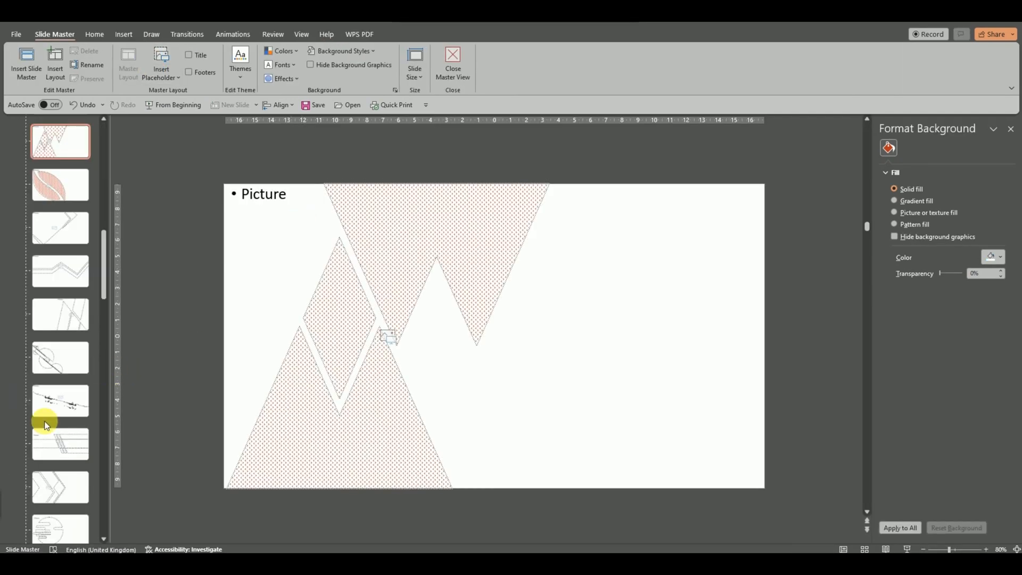
pyautogui.scroll(-4, 50, 497)
pyautogui.scroll(-8, 65, 498)
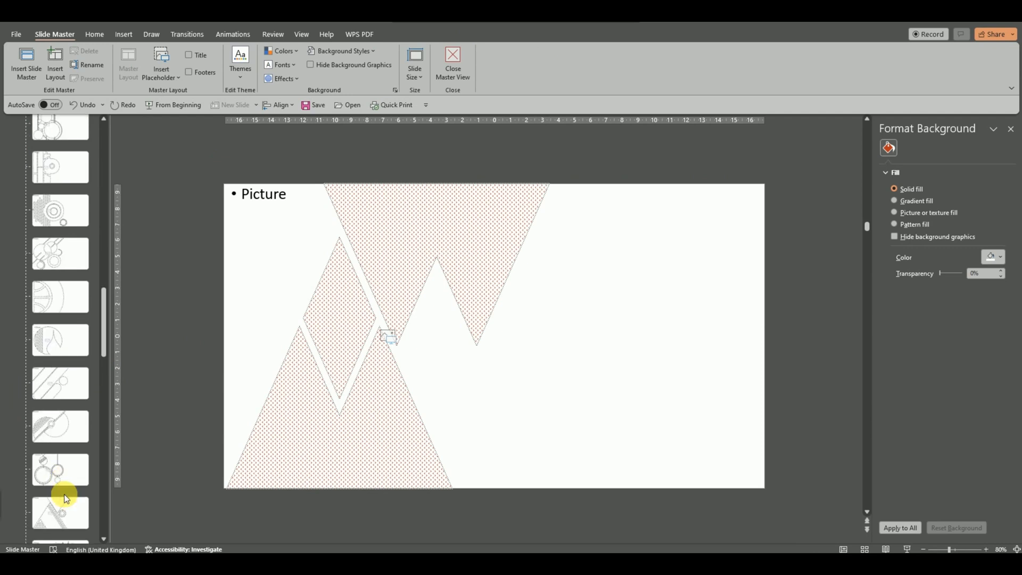
pyautogui.scroll(-10, 66, 496)
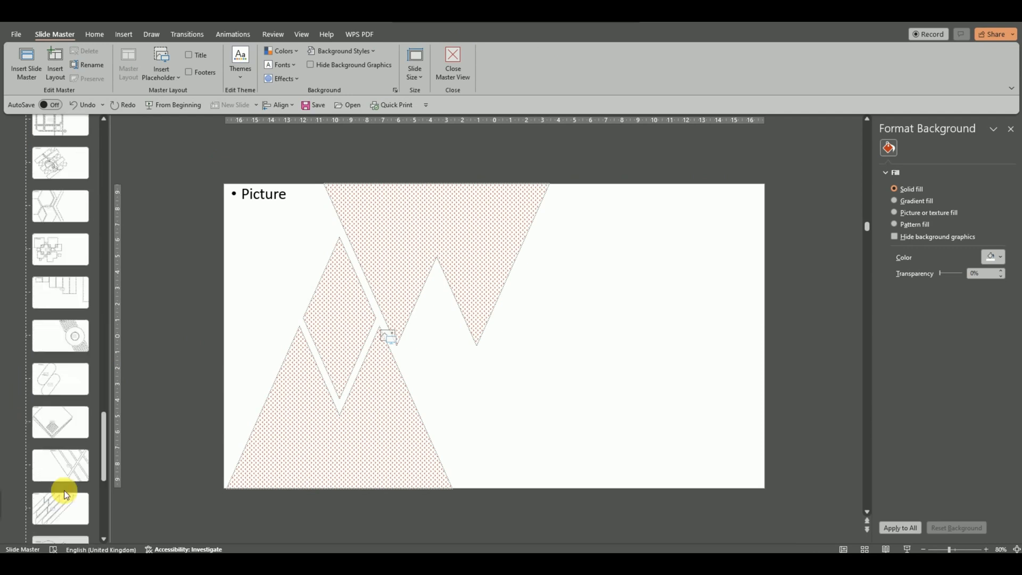
pyautogui.click(68, 505)
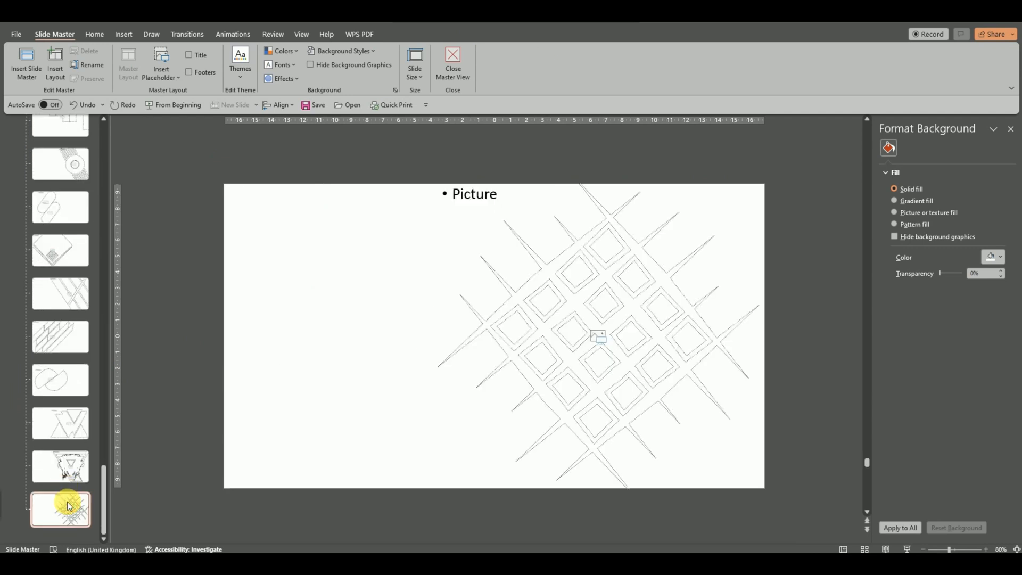
pyautogui.press('Return')
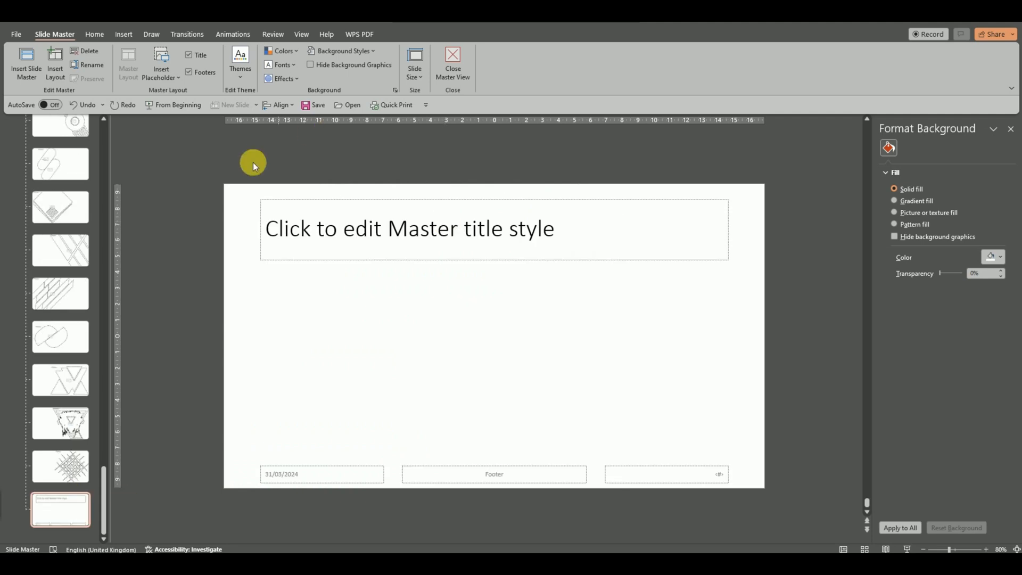
pyautogui.moveTo(189, 148); pyautogui.dragTo(794, 522)
pyautogui.press('Delete')
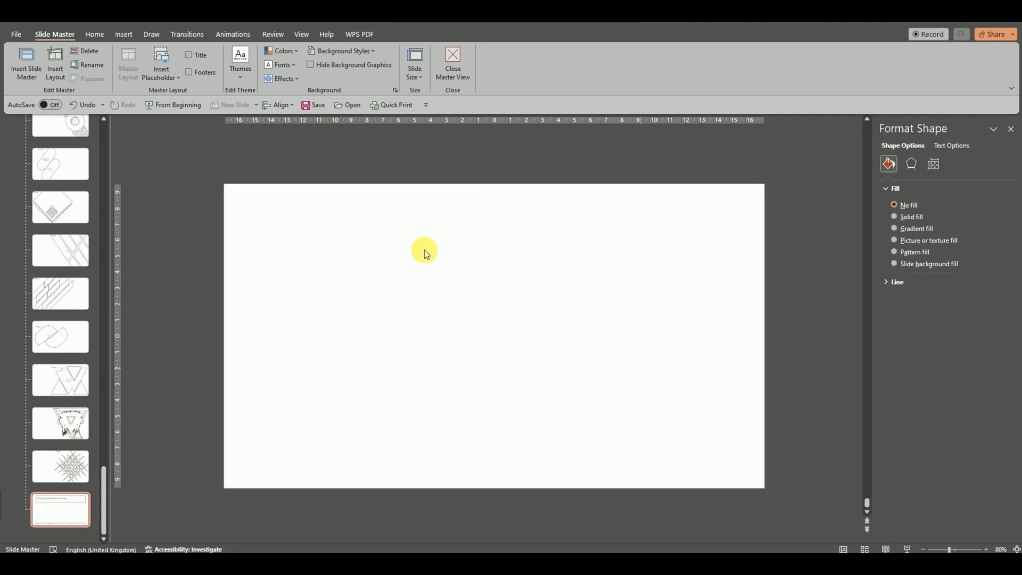
# Step: Paste the stripe fragments onto the blank layout and Union them into one shape
pyautogui.rightClick(417, 244)
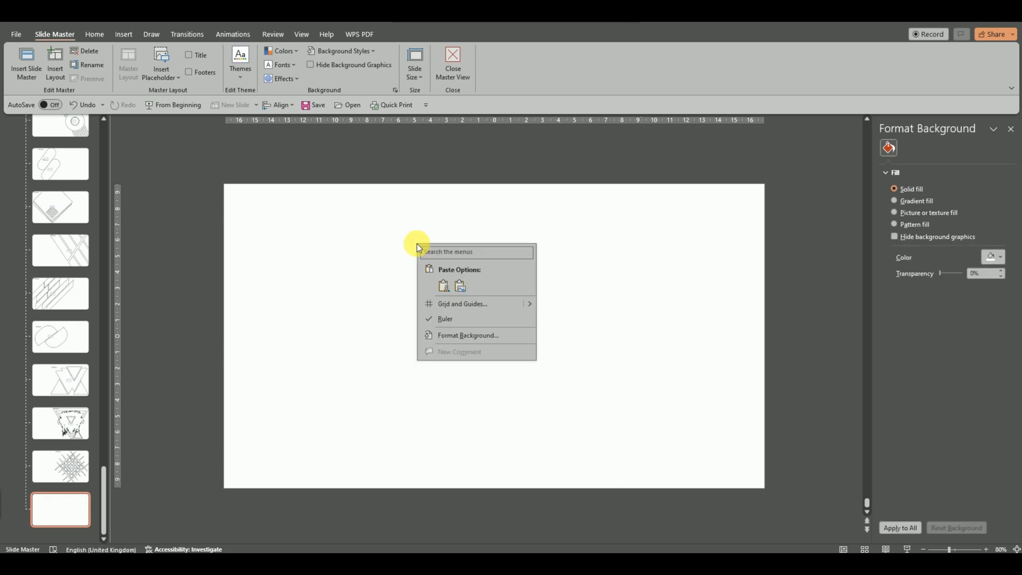
pyautogui.click(443, 283)
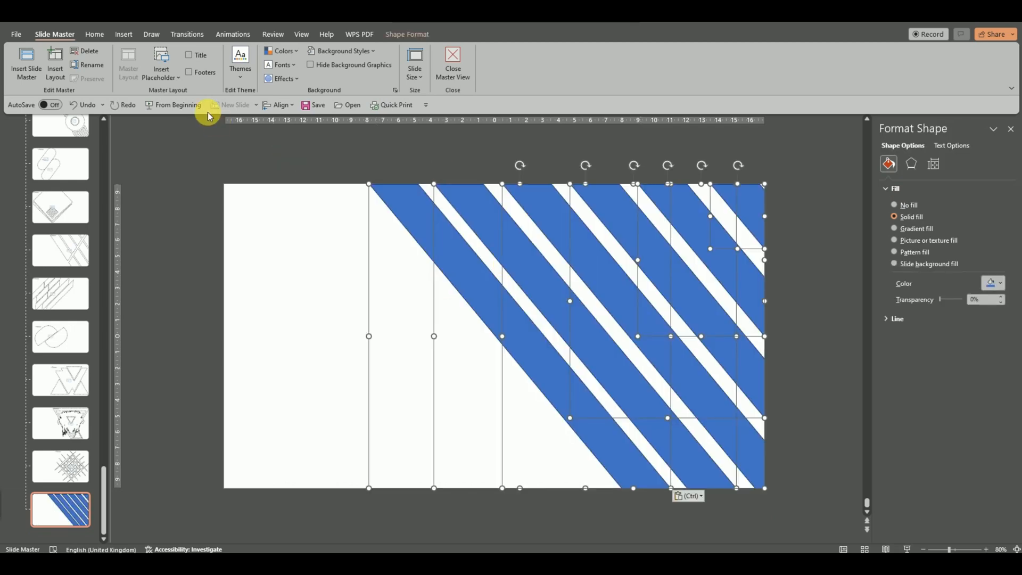
pyautogui.click(408, 36)
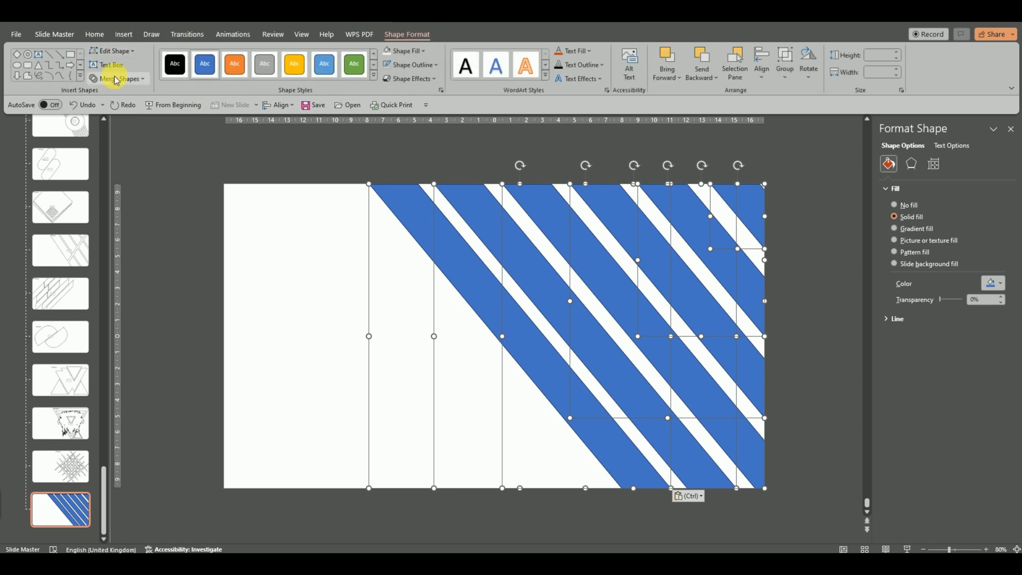
pyautogui.click(117, 79)
pyautogui.click(119, 95)
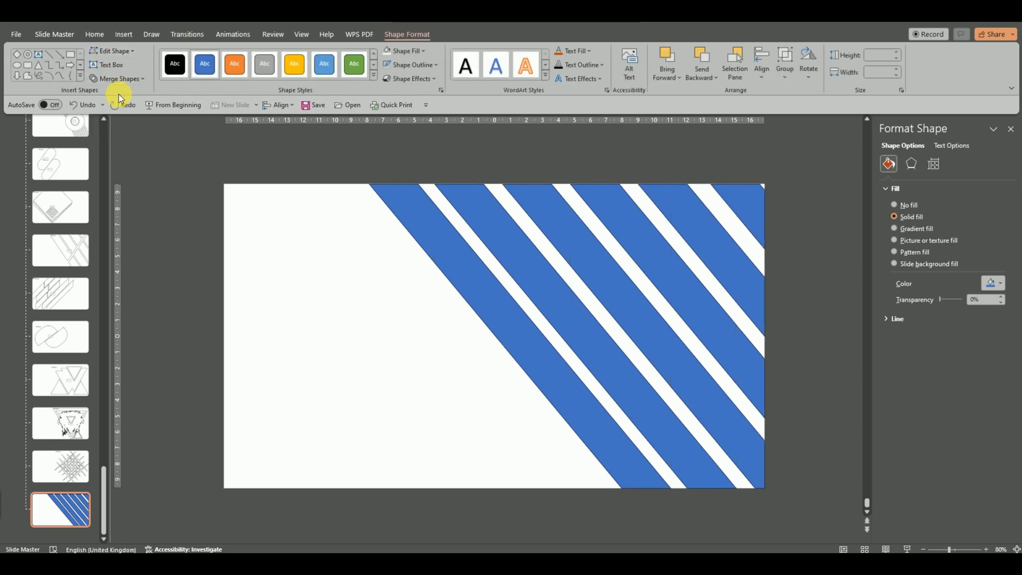
# Step: Add a slide-sized picture placeholder to the layout and send it behind the stripes
pyautogui.click(307, 251)
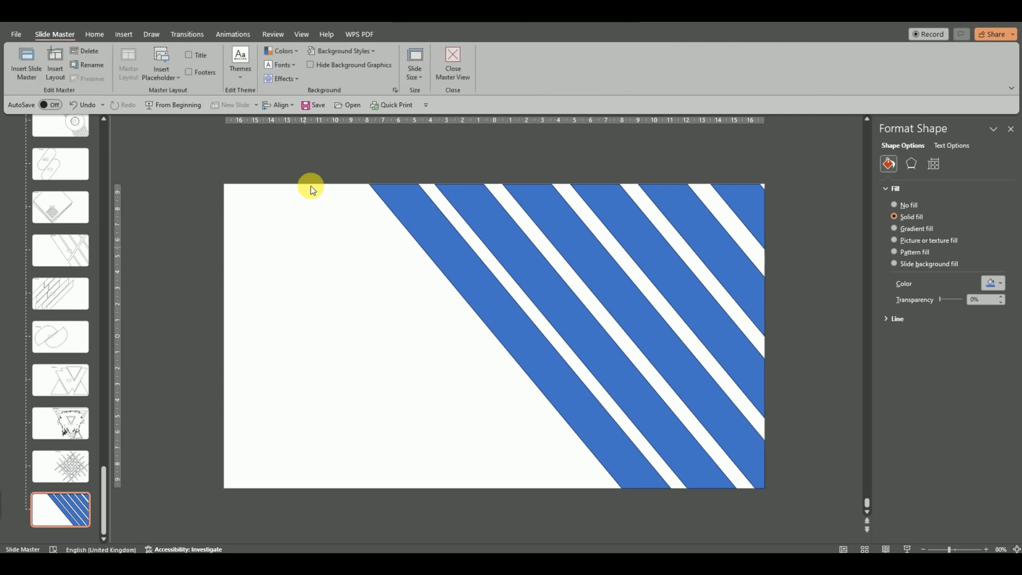
pyautogui.click(166, 78)
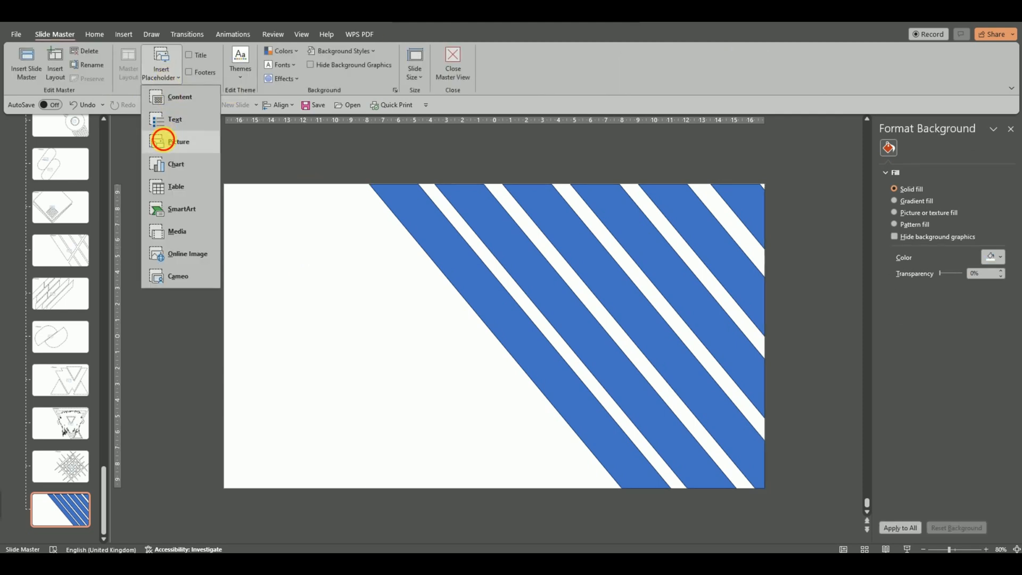
pyautogui.click(163, 141)
pyautogui.moveTo(244, 151); pyautogui.dragTo(825, 520)
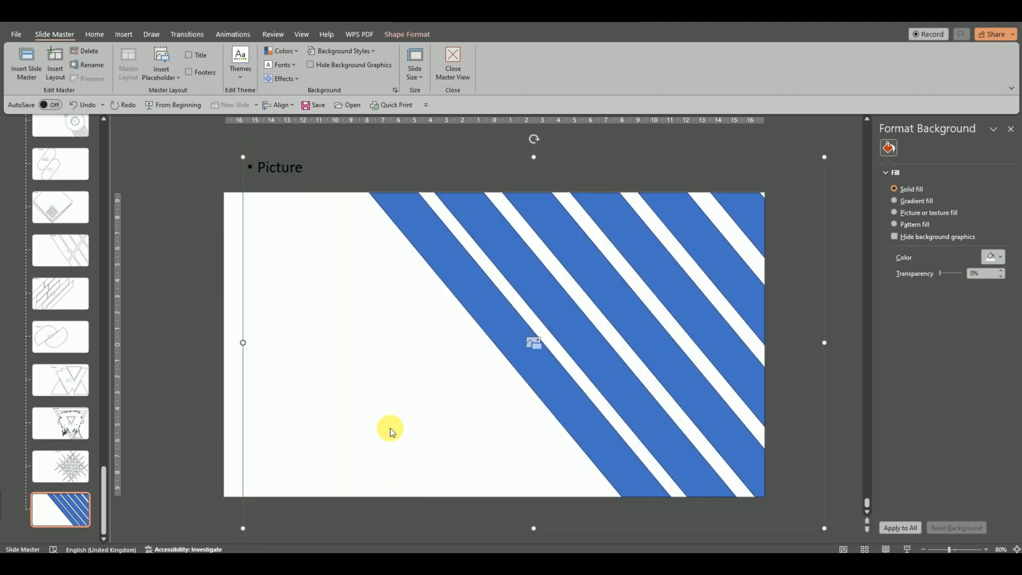
pyautogui.rightClick(467, 326)
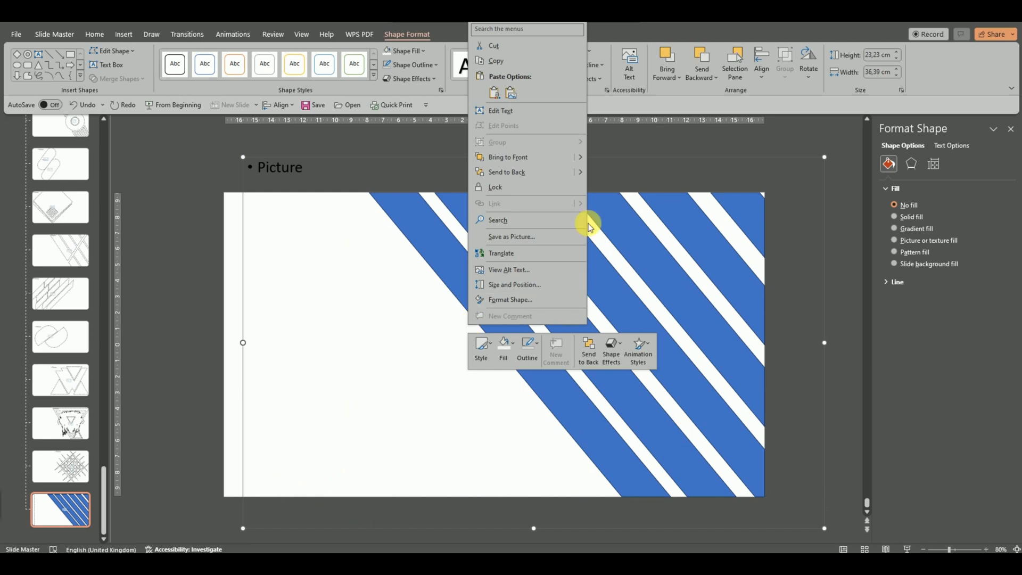
pyautogui.click(534, 176)
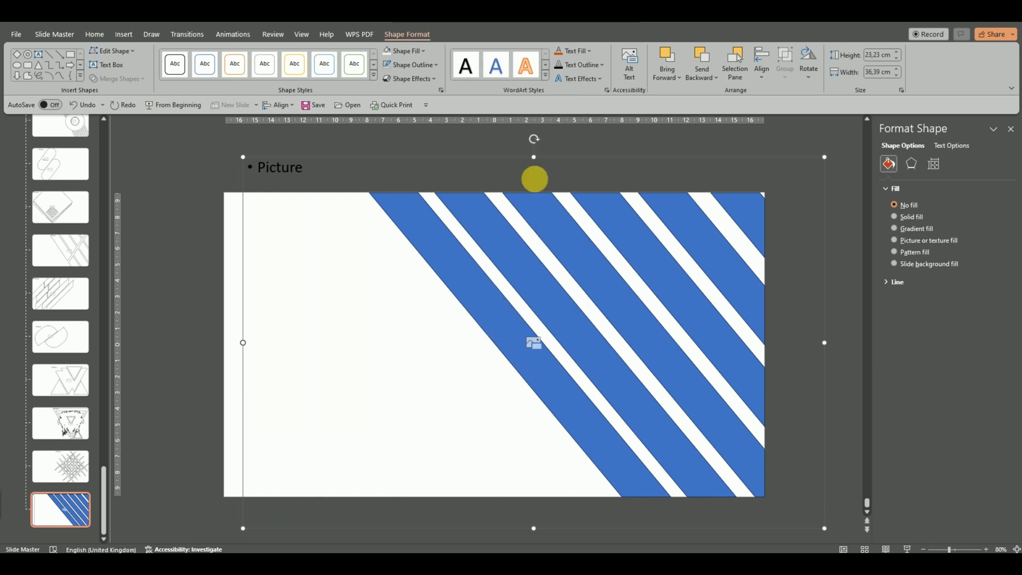
# Step: Intersect the placeholder with the stripe shape so it takes the diagonal stripe form
pyautogui.keyDown('shift'); pyautogui.click(539, 314); pyautogui.keyUp('shift')
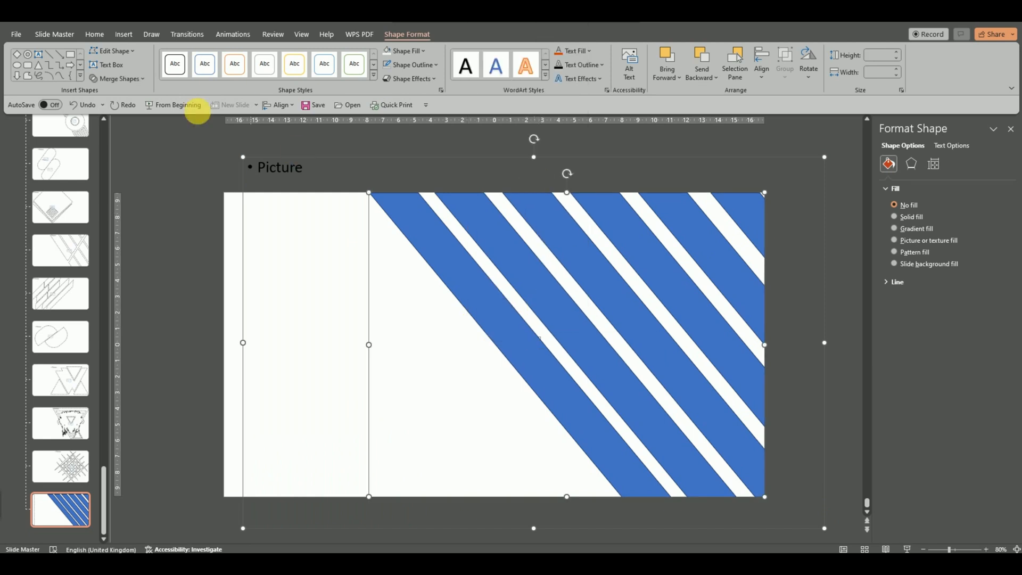
pyautogui.click(130, 80)
pyautogui.click(126, 140)
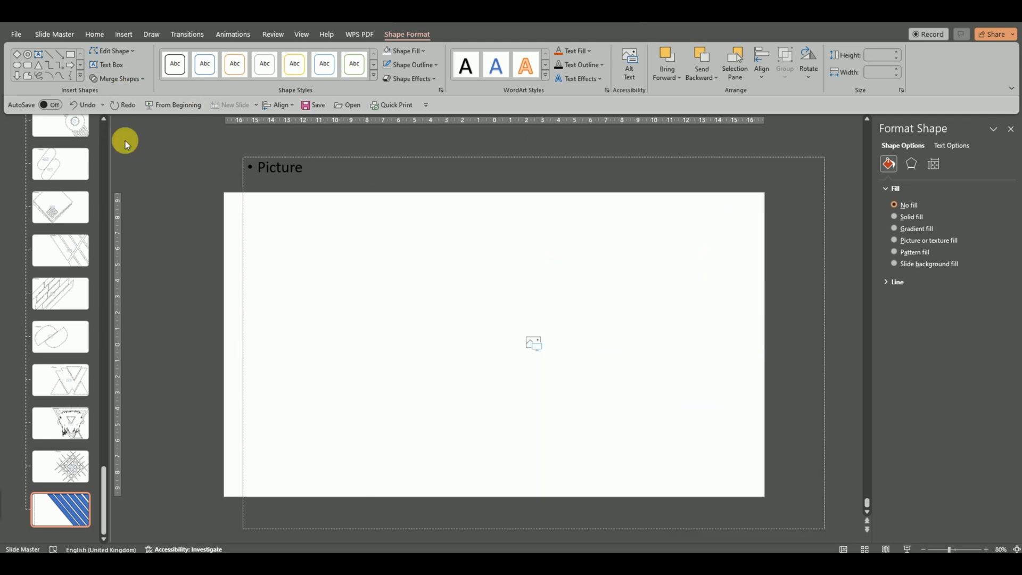
pyautogui.click(279, 263)
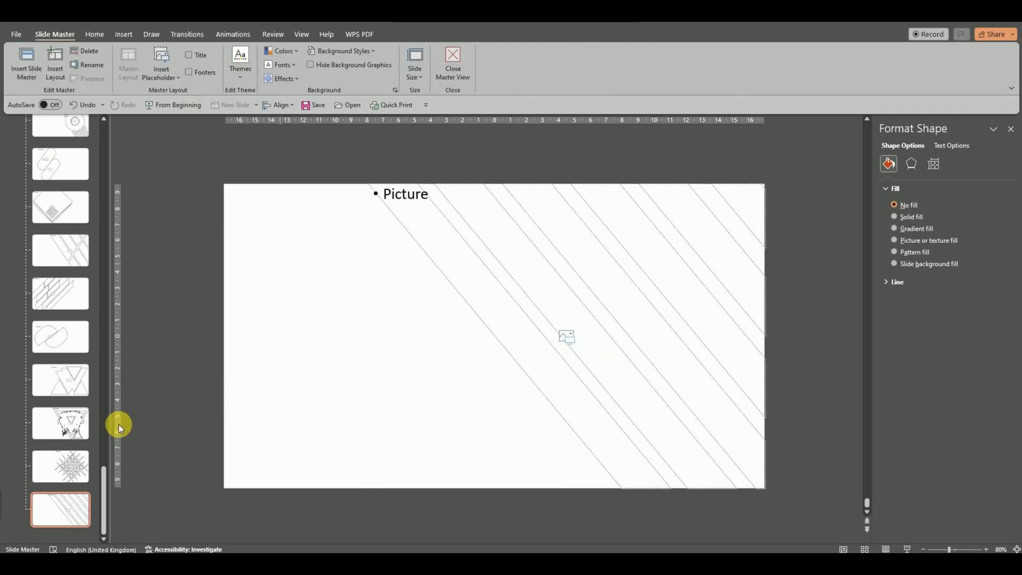
pyautogui.click(80, 513)
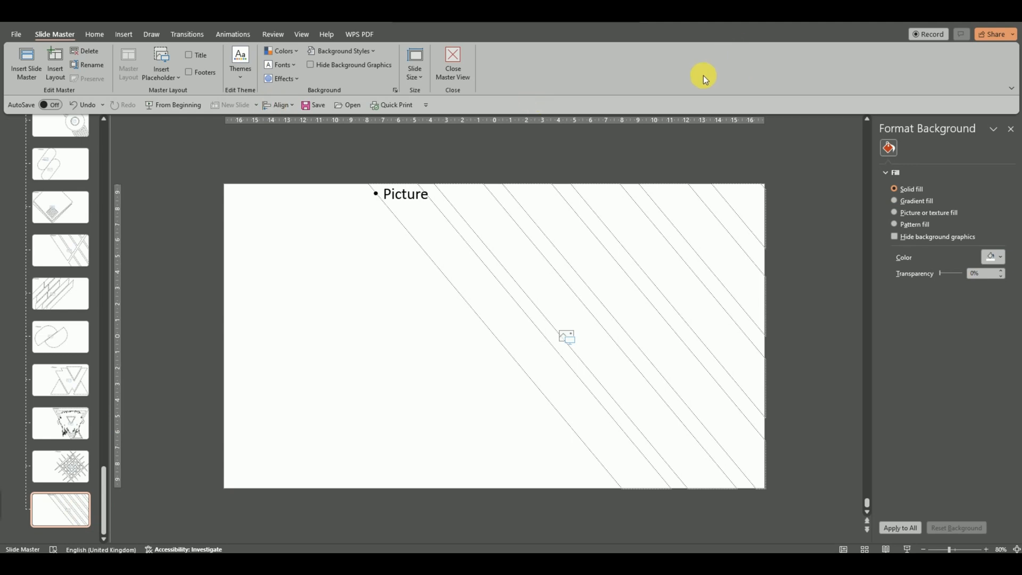
# Step: Close Master View and add a new slide after slide 57 using the striped custom layout
pyautogui.click(453, 63)
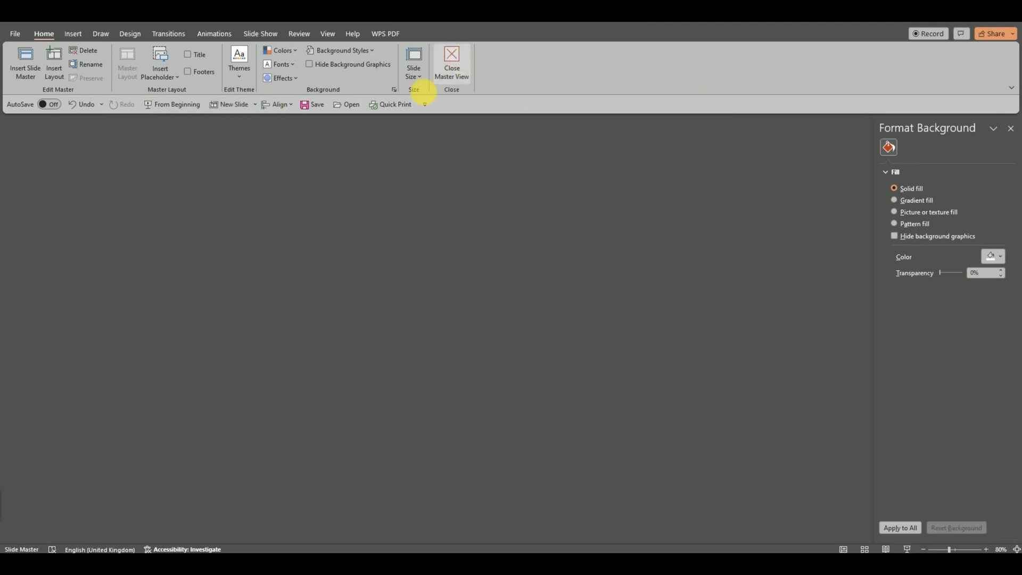
pyautogui.scroll(1, 100, 426)
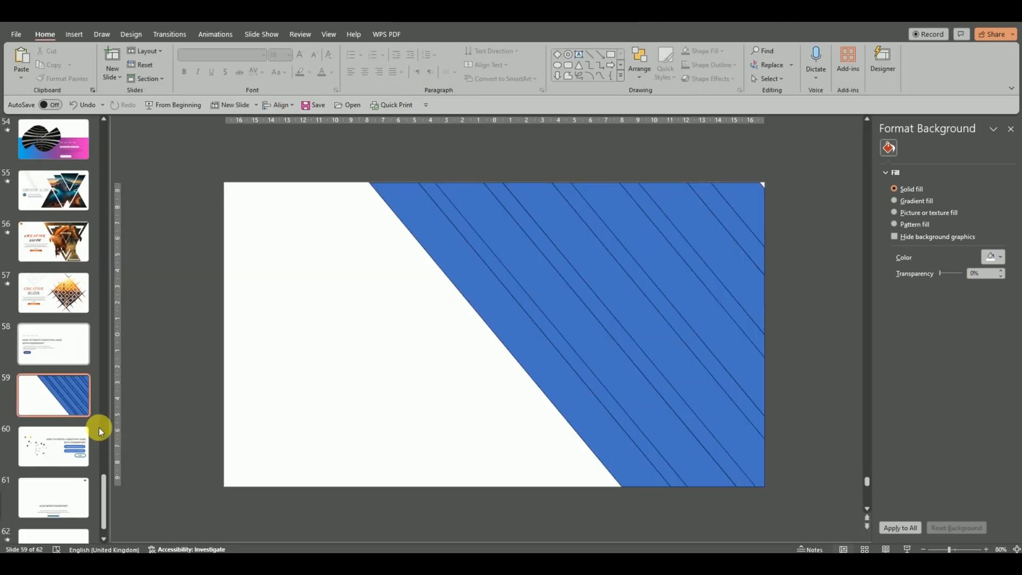
pyautogui.click(63, 297)
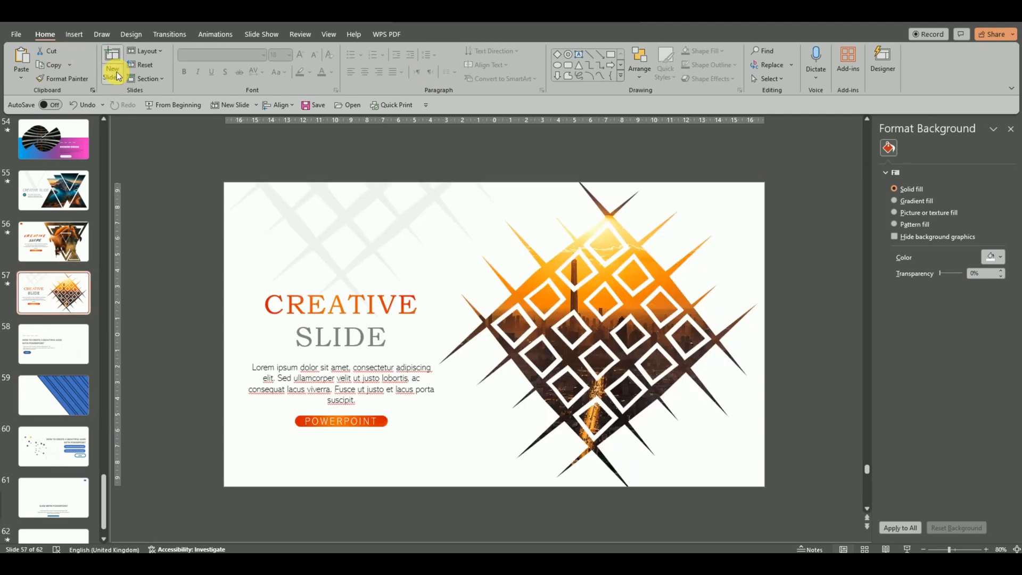
pyautogui.click(118, 76)
pyautogui.scroll(-2, 314, 345)
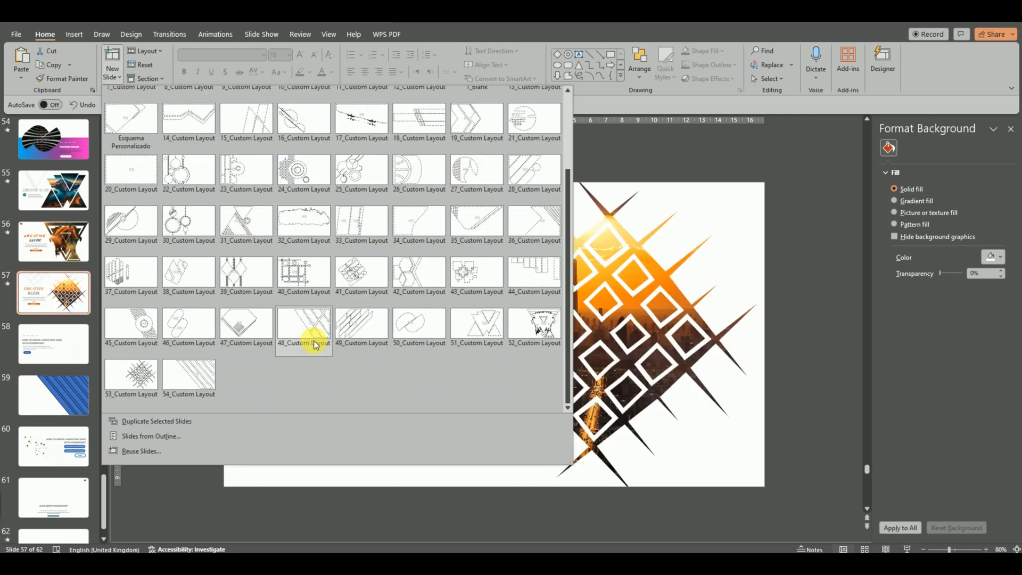
pyautogui.click(189, 375)
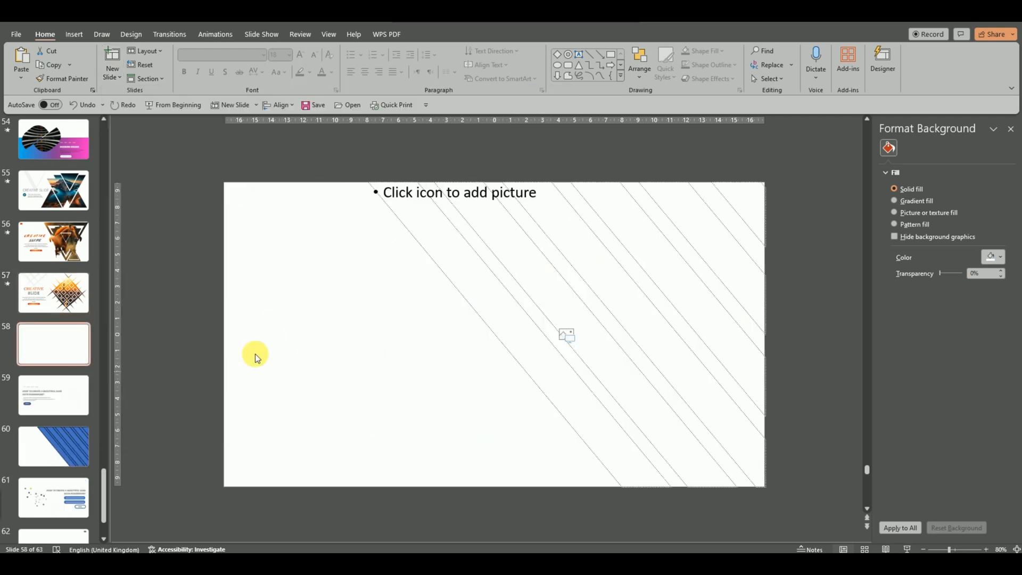
# Step: Zoom to 90% and insert the mountain-lake landscape photo into the striped placeholder
pyautogui.click(985, 549)
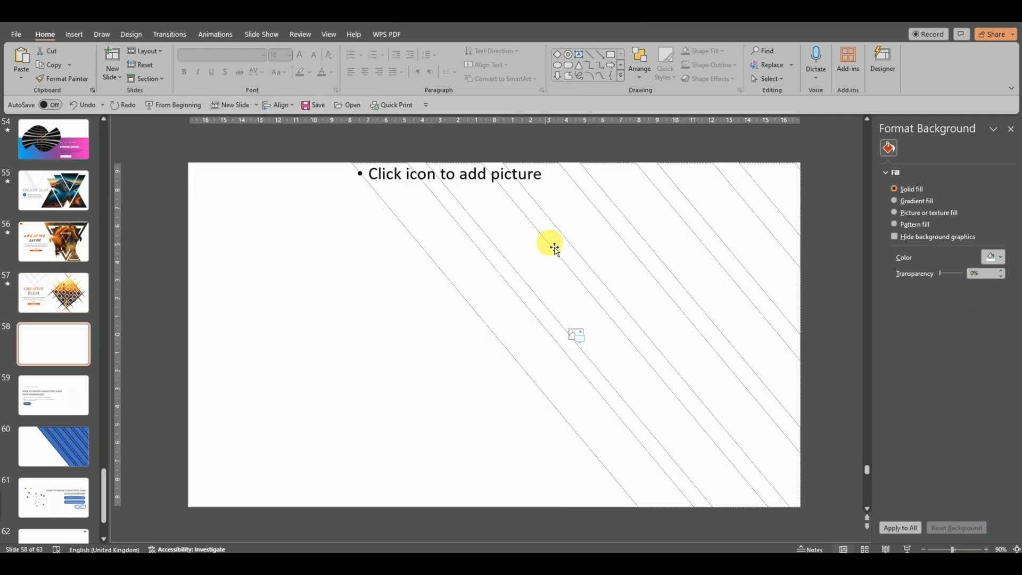
pyautogui.click(573, 339)
pyautogui.doubleClick(181, 87)
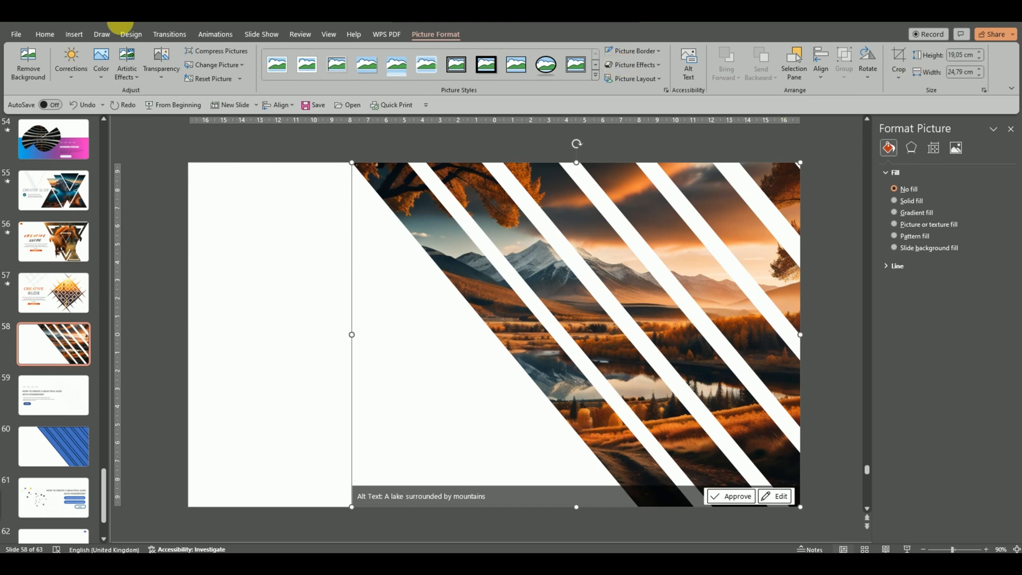
# Step: Make the photo grayscale and apply a darker brightness/contrast correction preset
pyautogui.click(103, 74)
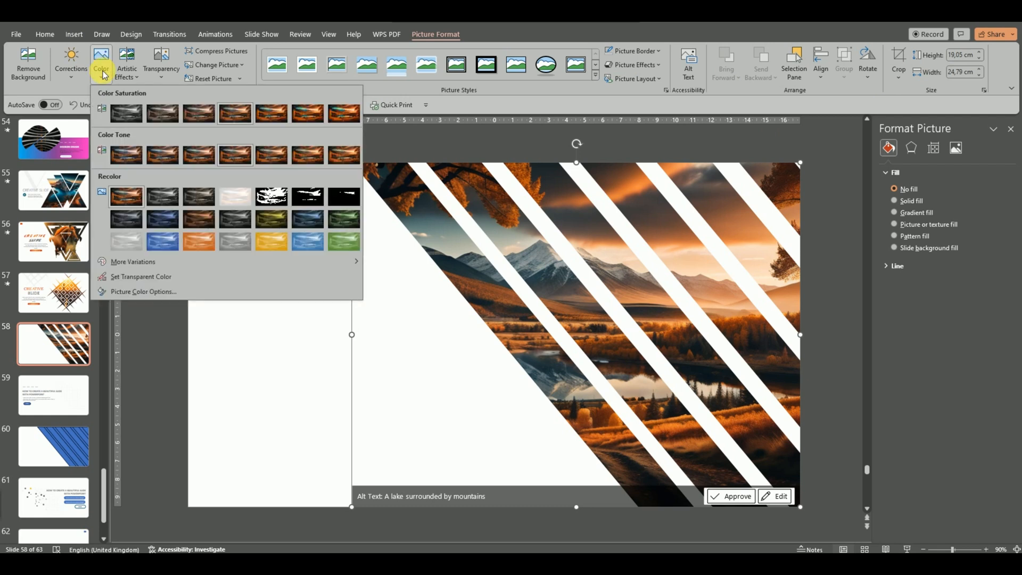
pyautogui.click(121, 117)
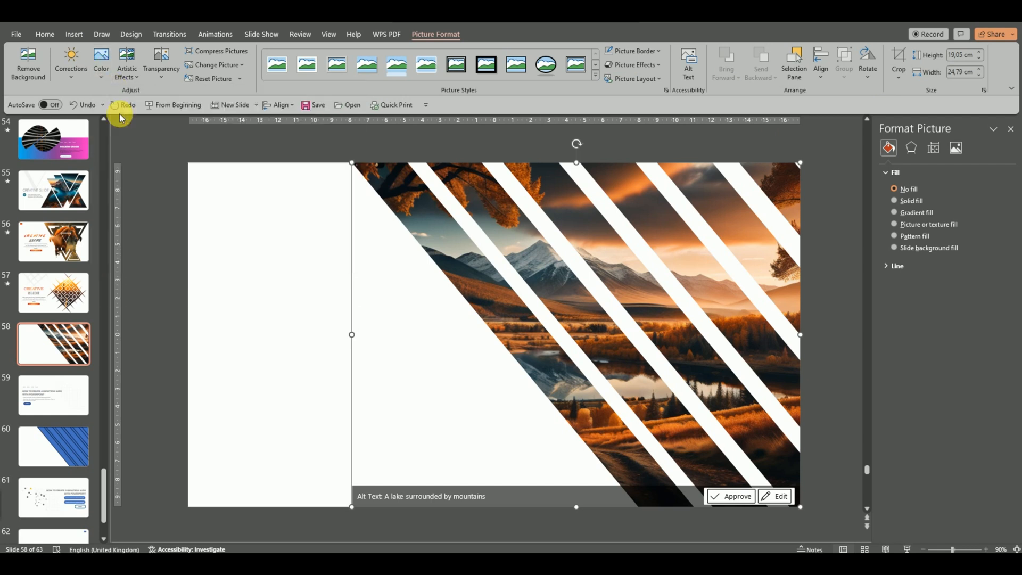
pyautogui.click(102, 80)
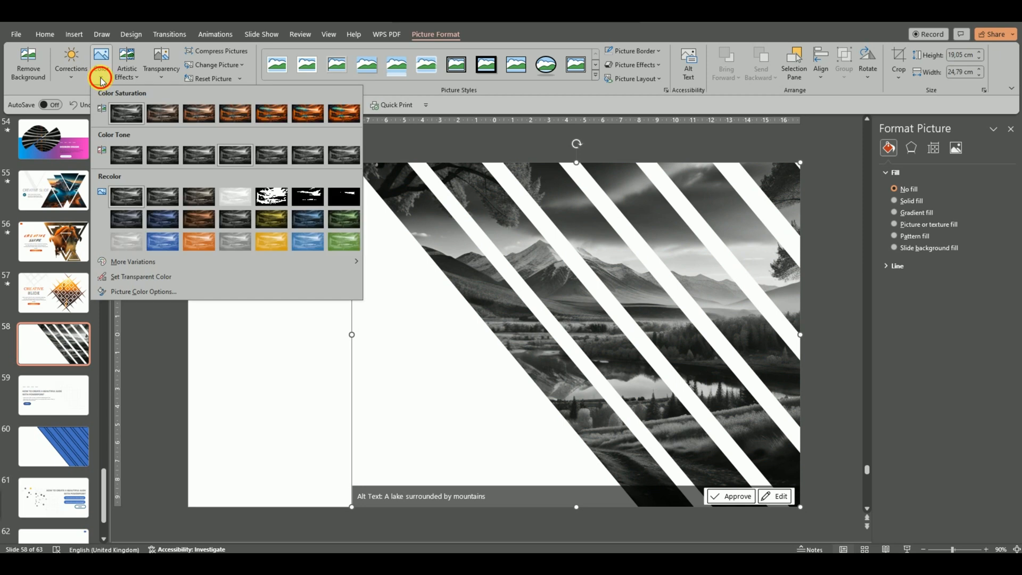
pyautogui.click(76, 75)
pyautogui.click(79, 79)
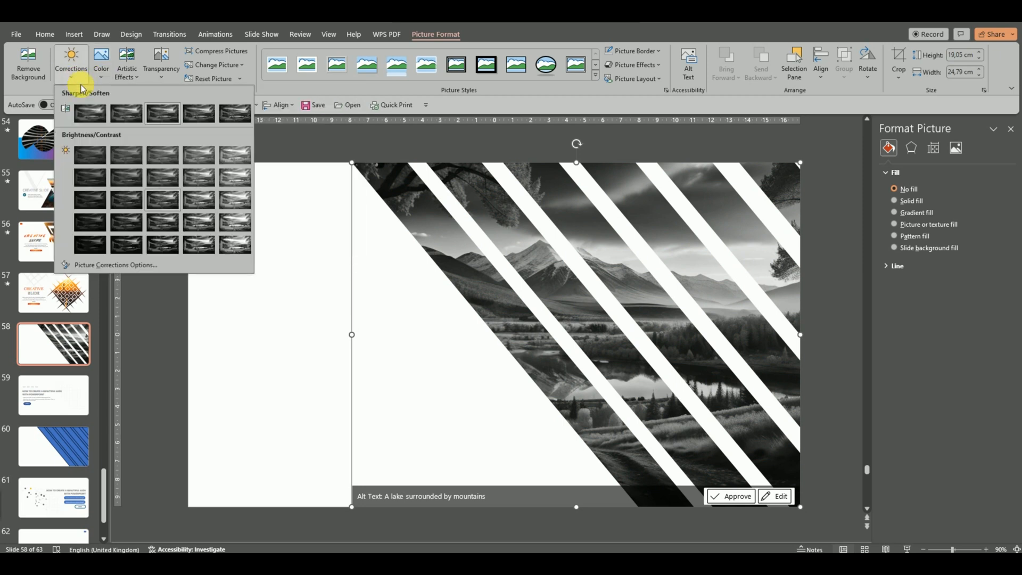
pyautogui.click(123, 221)
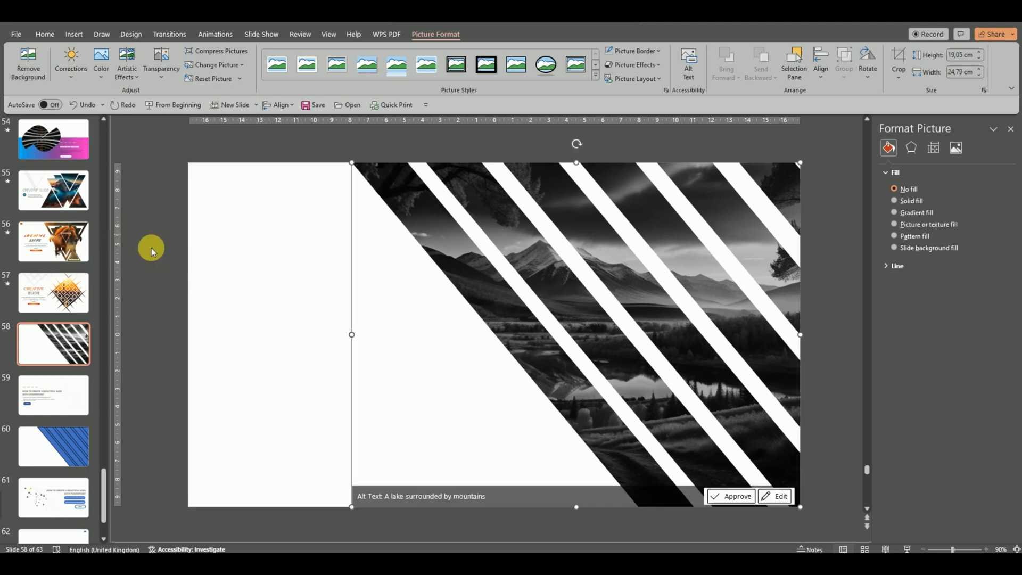
pyautogui.click(284, 281)
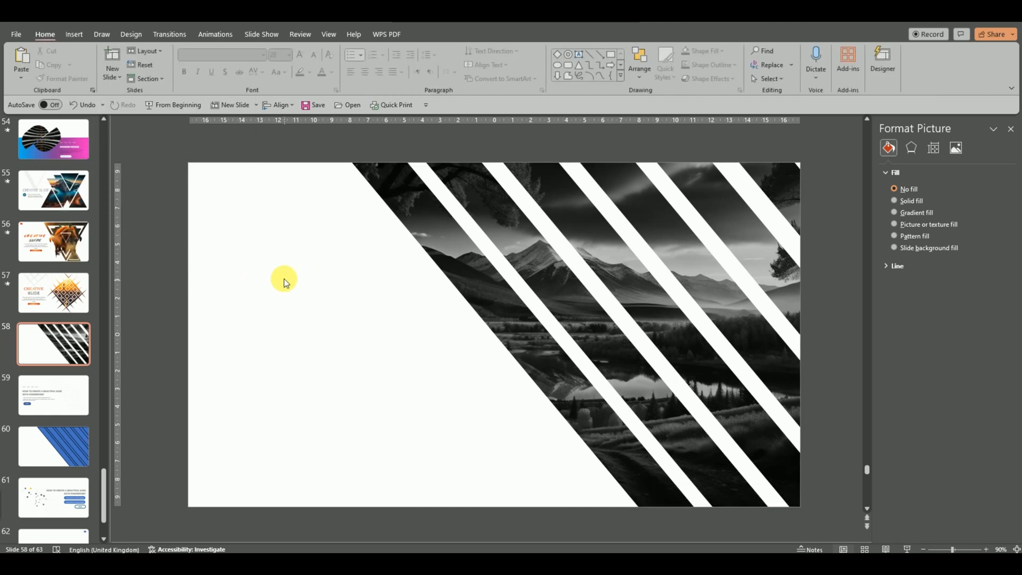
# Step: Select and copy the blue diagonal stripe shapes on slide 60
pyautogui.click(78, 444)
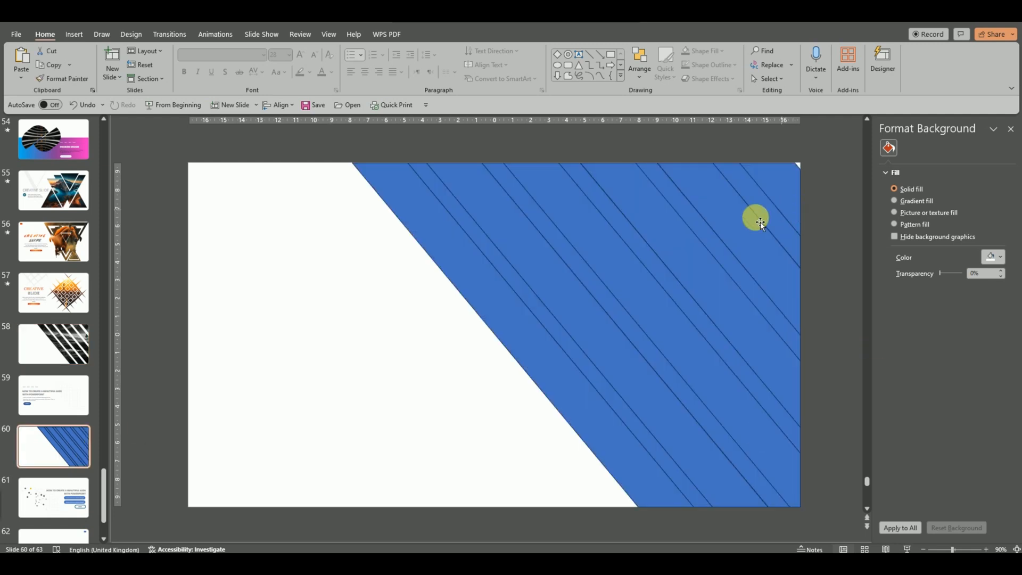
pyautogui.click(768, 210)
pyautogui.keyDown('shift'); pyautogui.click(676, 211); pyautogui.keyUp('shift')
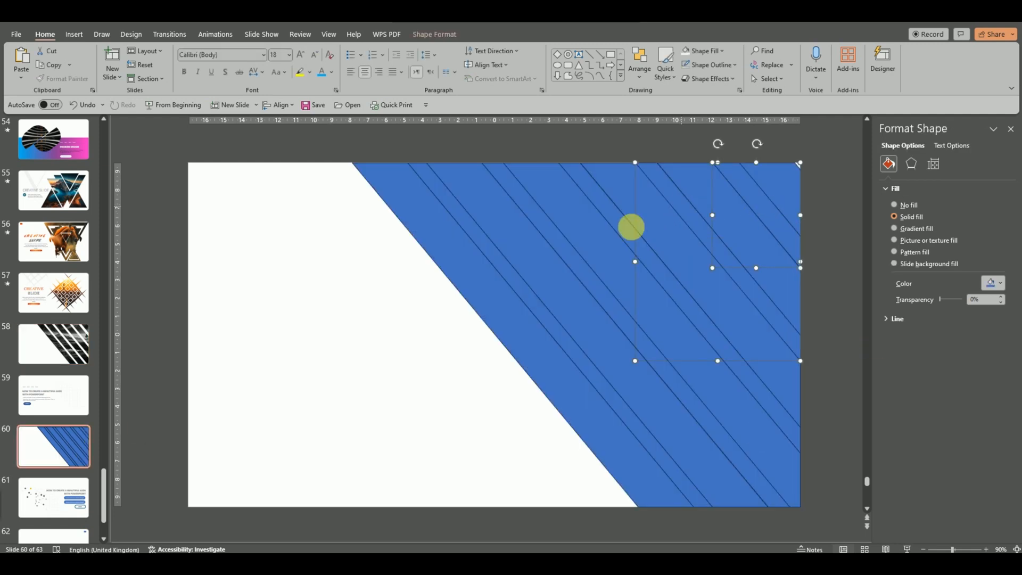
pyautogui.keyDown('shift'); pyautogui.click(575, 226); pyautogui.keyUp('shift')
pyautogui.keyDown('shift'); pyautogui.click(527, 226); pyautogui.keyUp('shift')
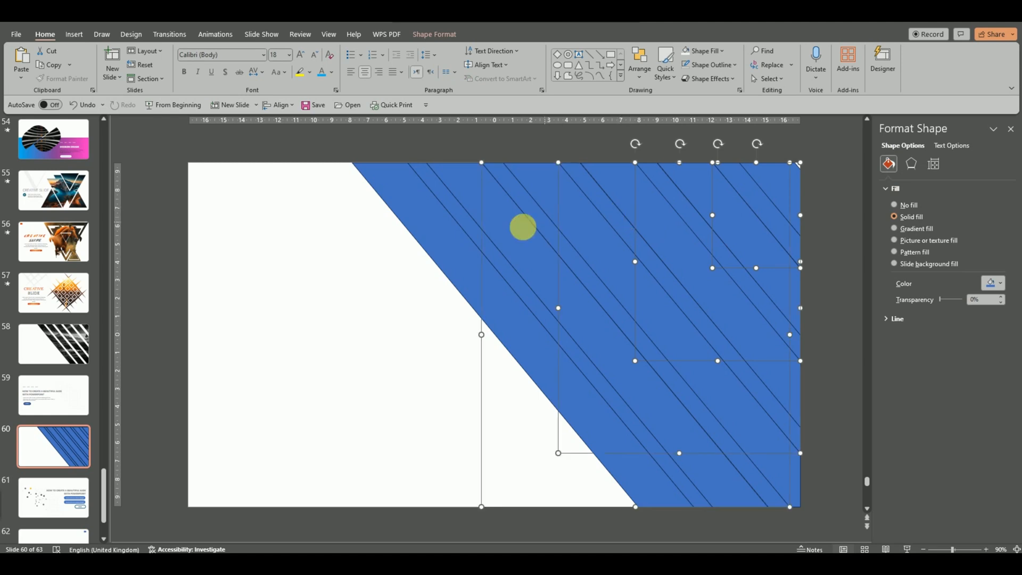
pyautogui.keyDown('shift'); pyautogui.click(468, 223); pyautogui.keyUp('shift')
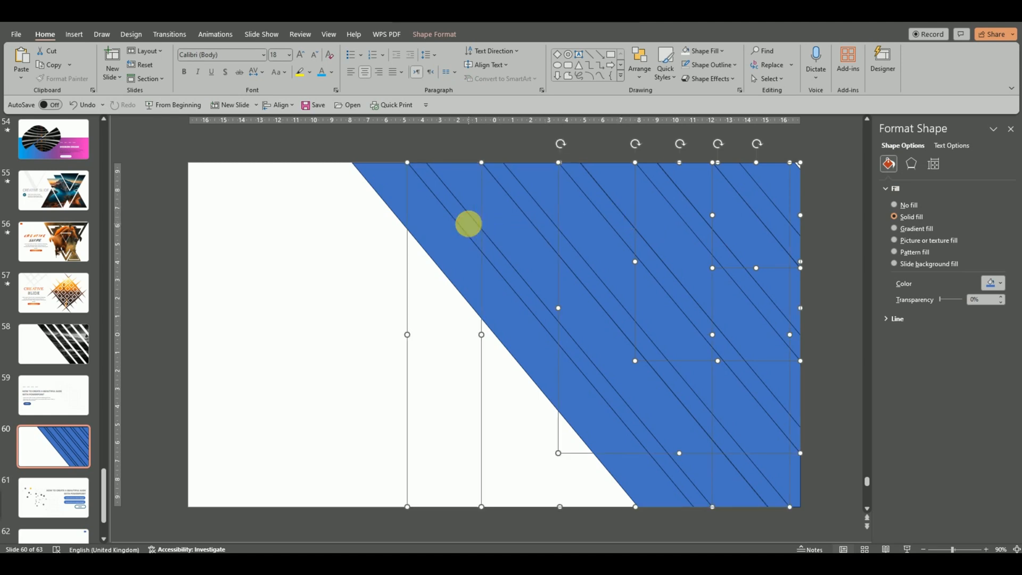
pyautogui.rightClick(537, 212)
pyautogui.click(577, 249)
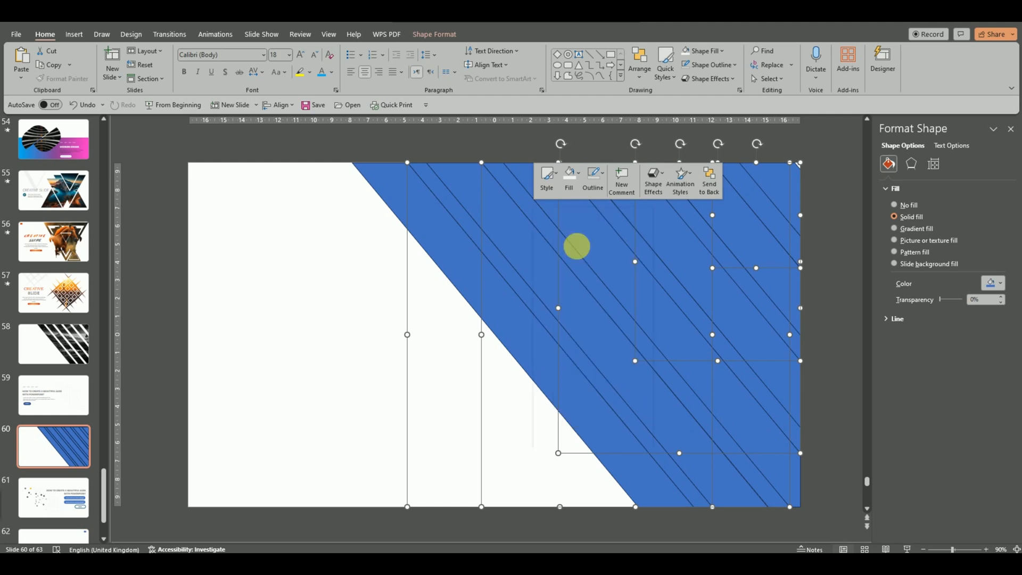
# Step: Paste the copied stripes onto slide 58 over the grayscale photo
pyautogui.click(53, 343)
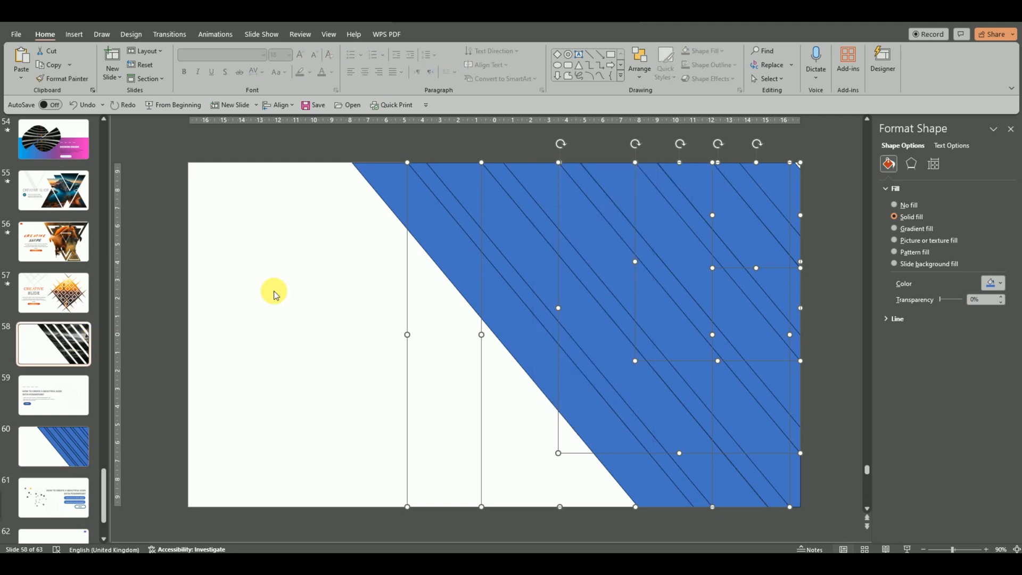
pyautogui.rightClick(366, 261)
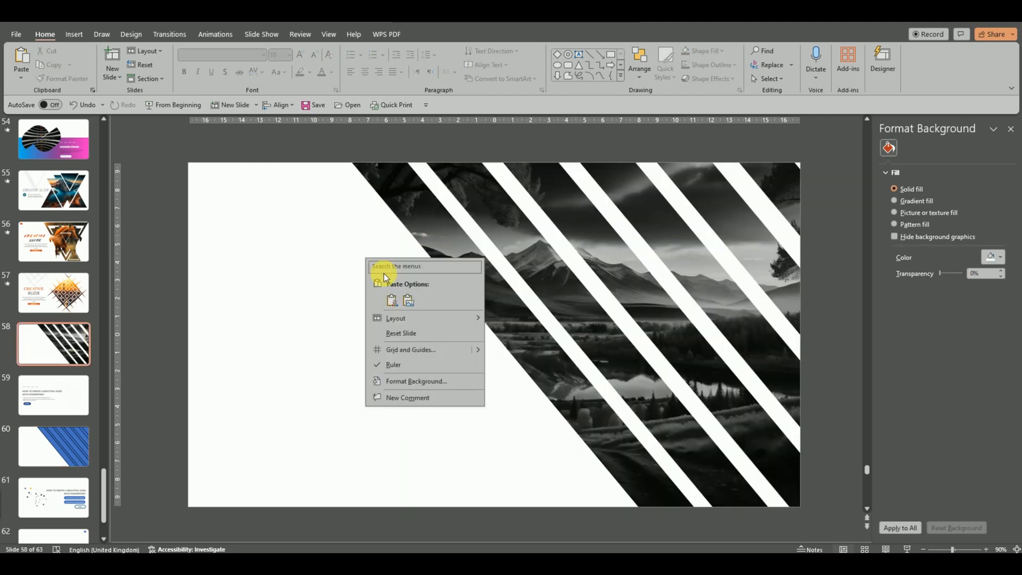
pyautogui.click(392, 298)
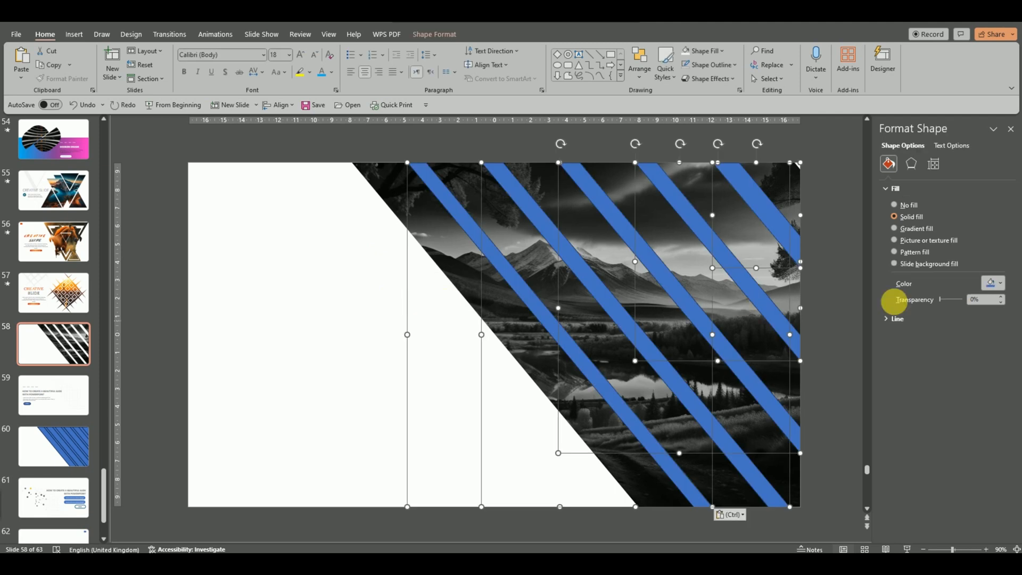
# Step: Switch the stripes to a gradient fill, trying light blue on the last stop, then undoing it
pyautogui.click(915, 230)
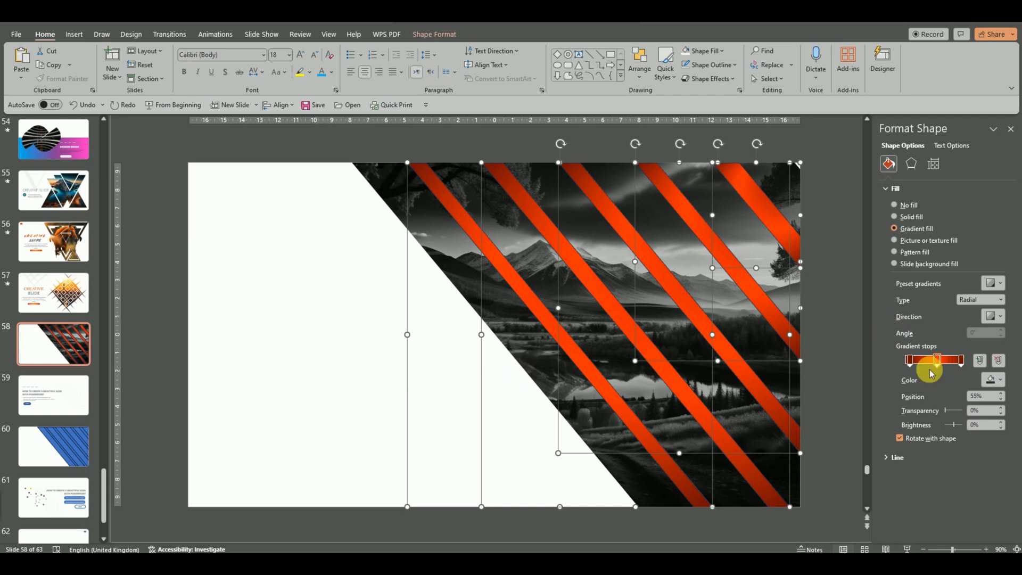
pyautogui.click(962, 360)
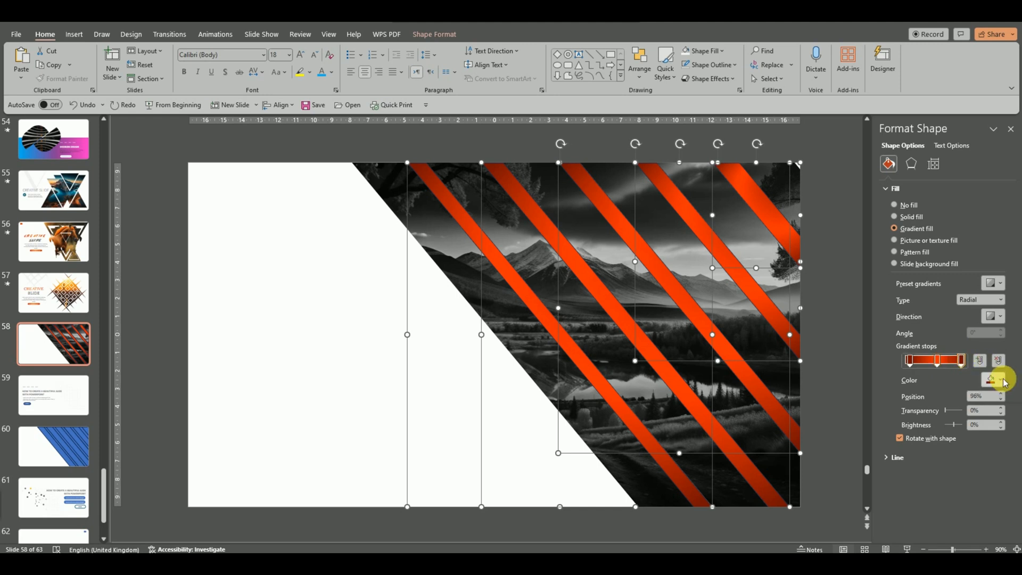
pyautogui.click(1003, 380)
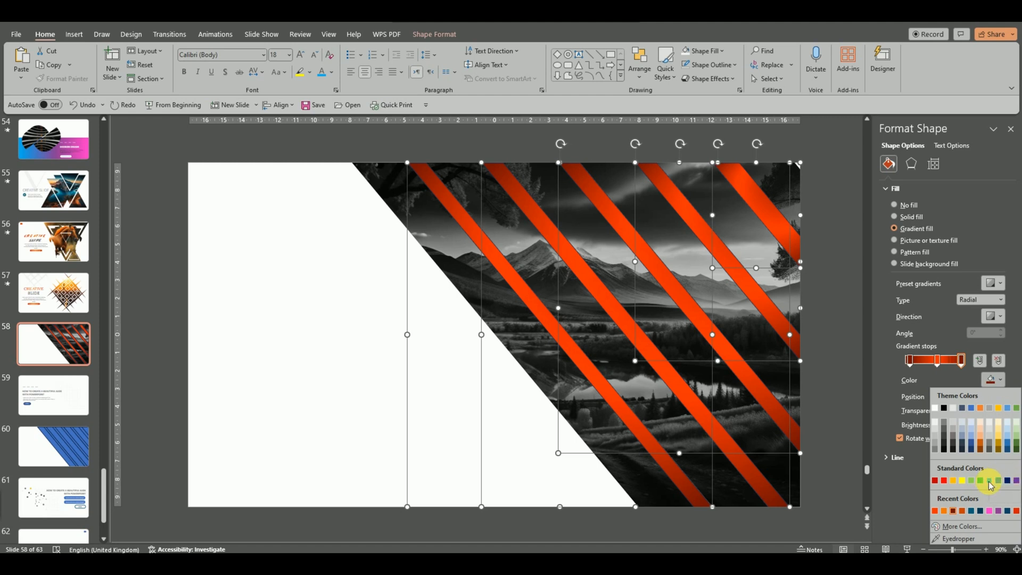
pyautogui.click(989, 480)
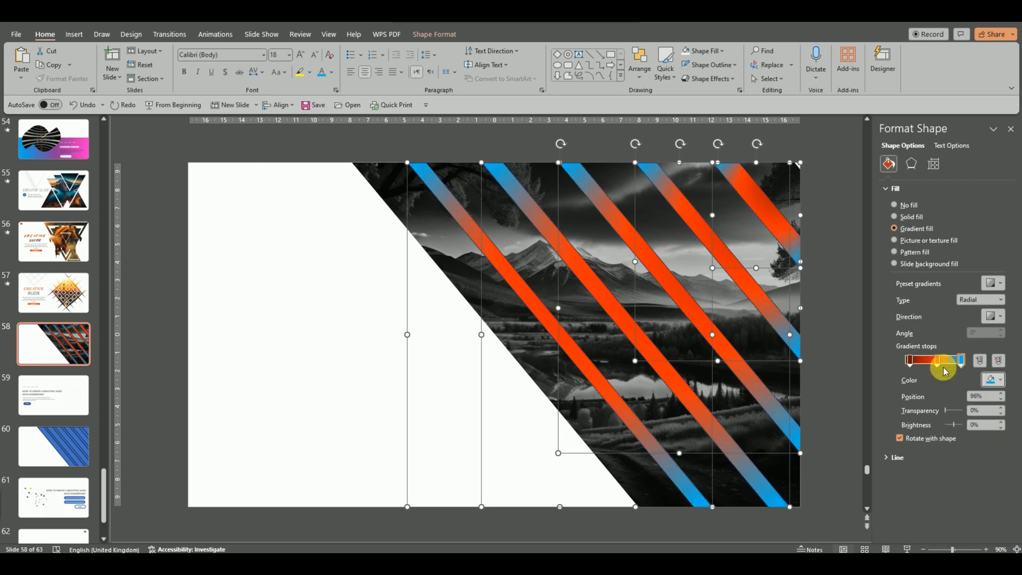
pyautogui.hotkey('ctrl', 'z')
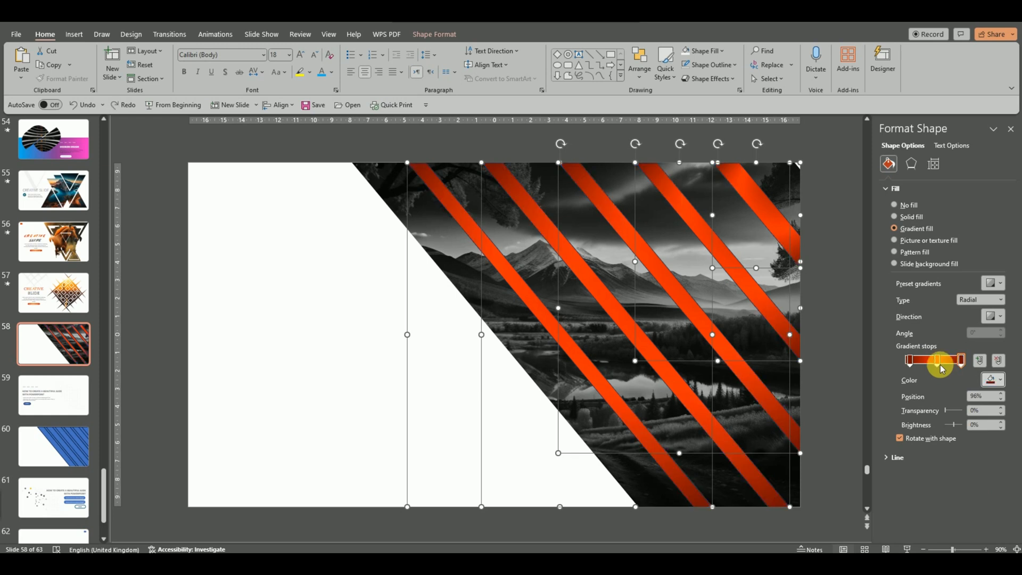
# Step: Select the middle gradient stop and bring up More Colors for it
pyautogui.click(937, 361)
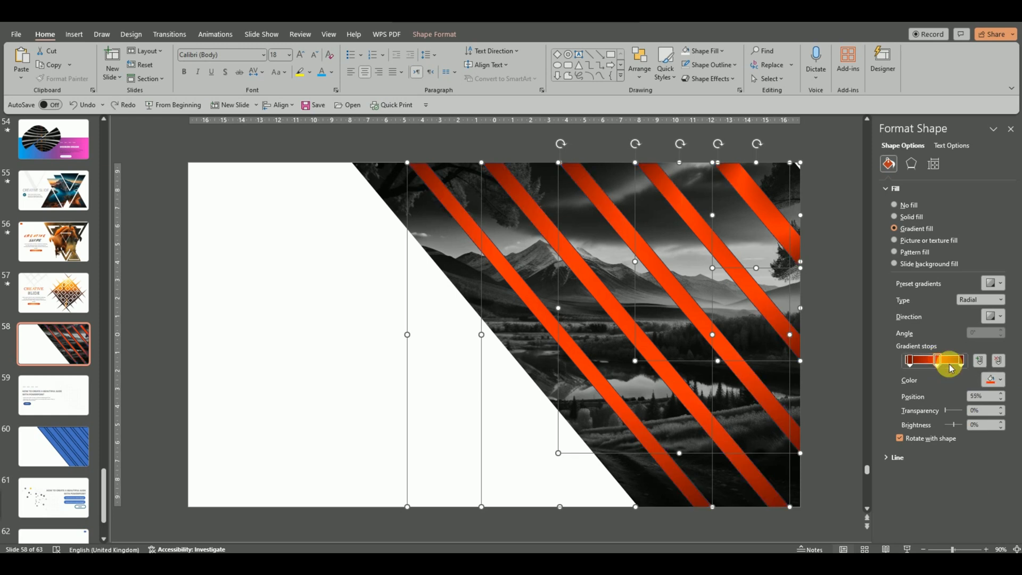
pyautogui.click(1001, 380)
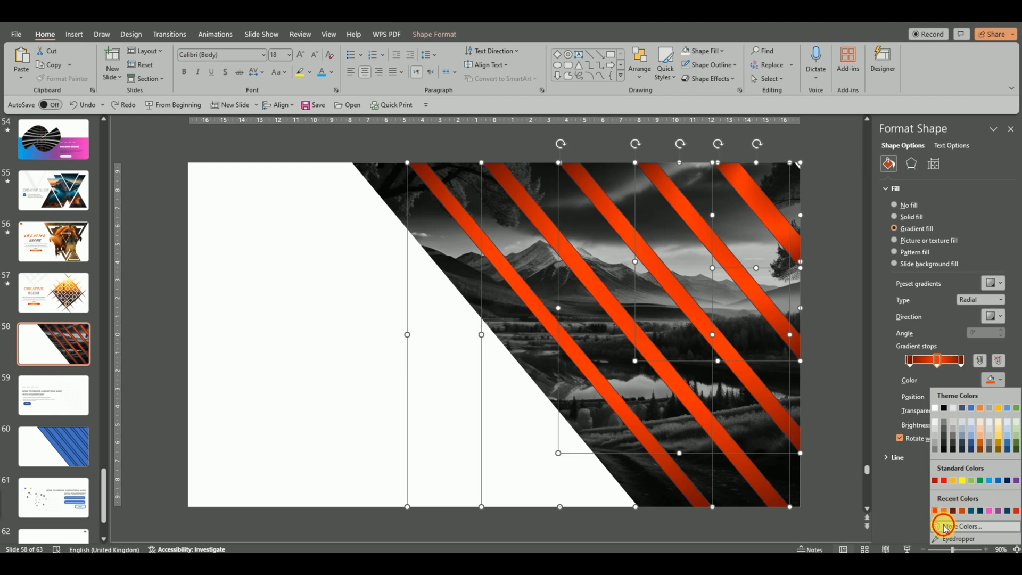
pyautogui.click(943, 527)
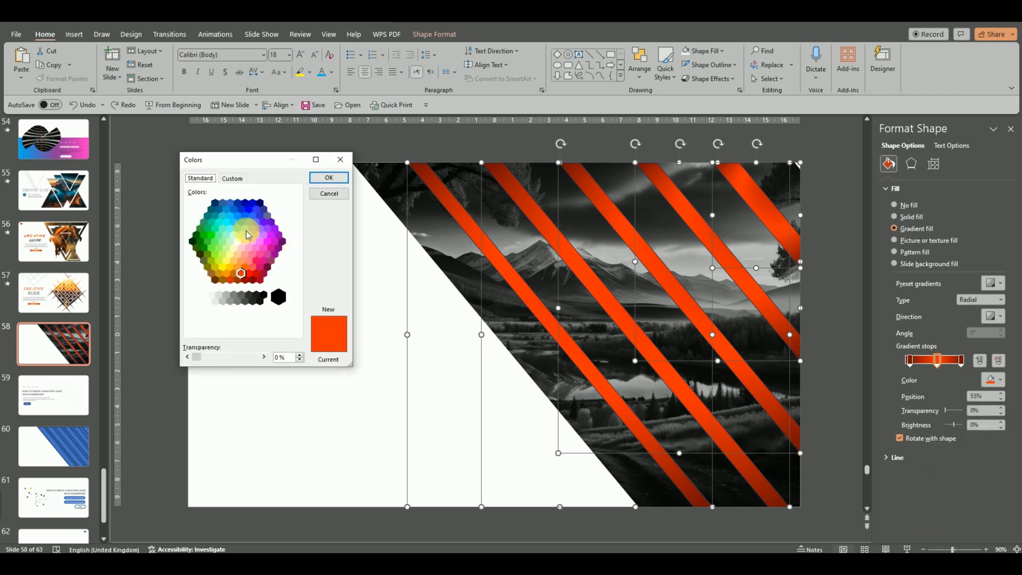
# Step: Set the middle gradient stop to cyan and give the last stop the same recent cyan
pyautogui.click(227, 223)
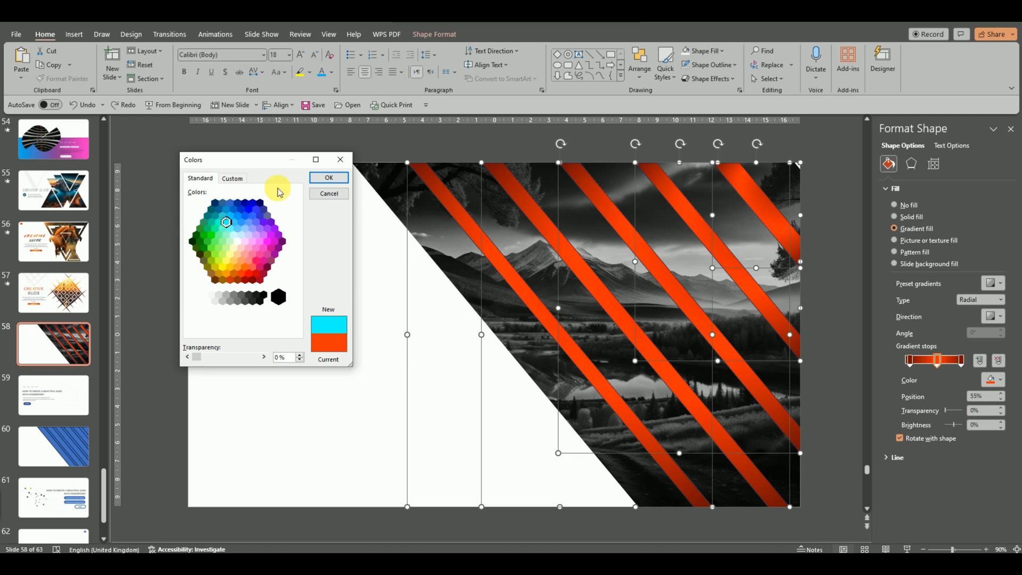
pyautogui.click(328, 181)
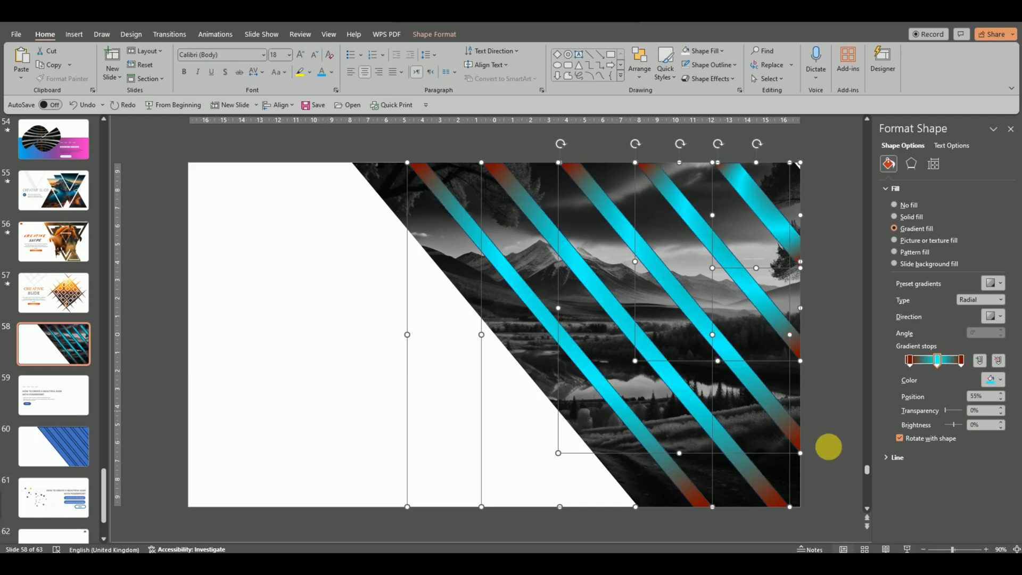
pyautogui.click(961, 360)
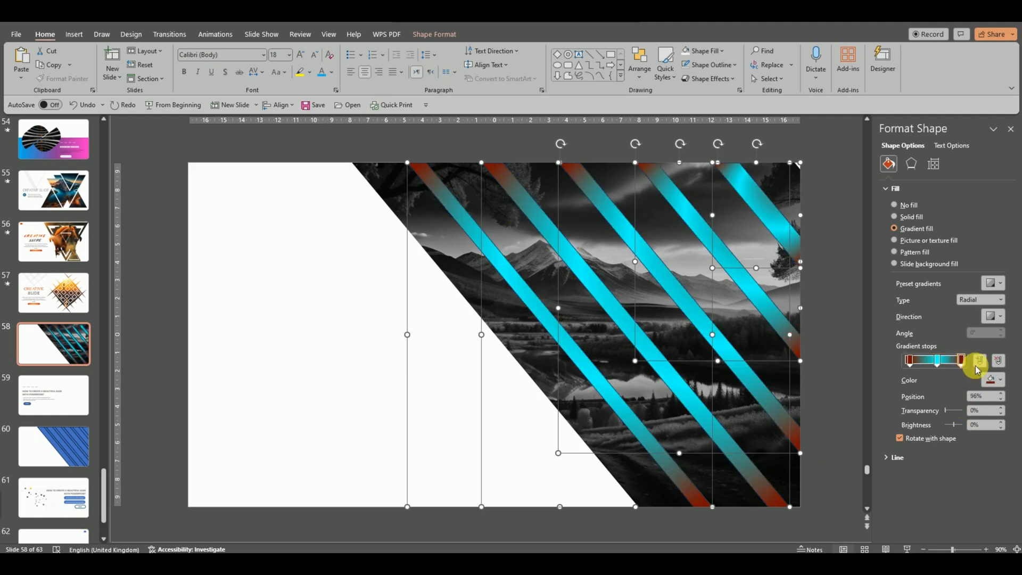
pyautogui.click(1001, 380)
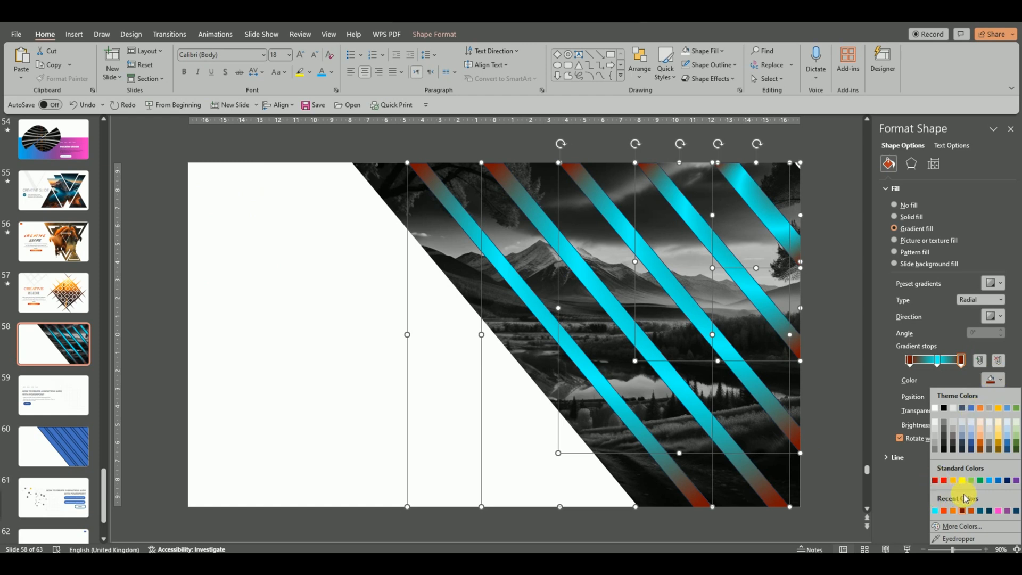
pyautogui.click(938, 511)
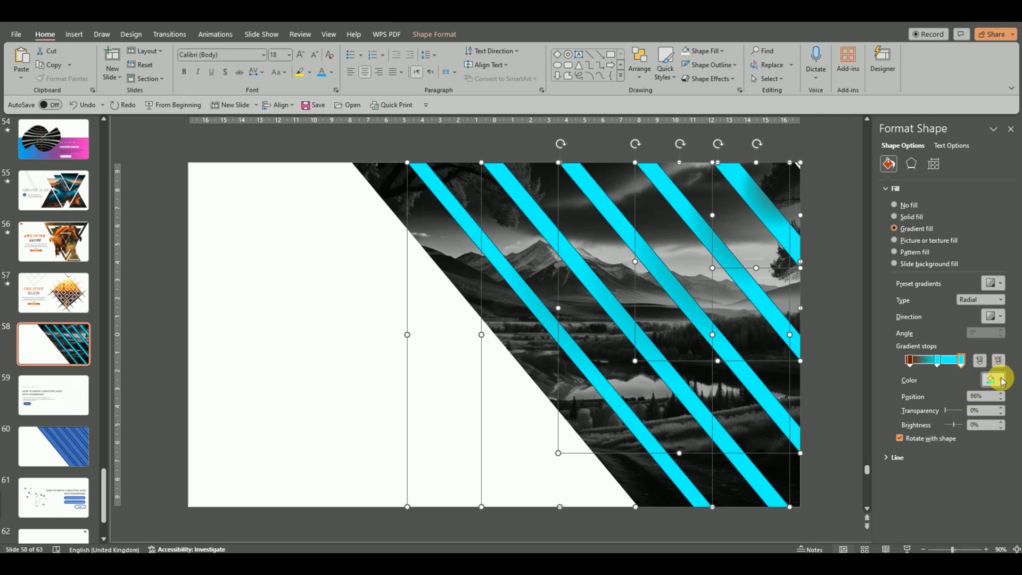
# Step: Lower the last stop's luminance in Custom colours to a darker teal #00A8A4
pyautogui.click(1001, 379)
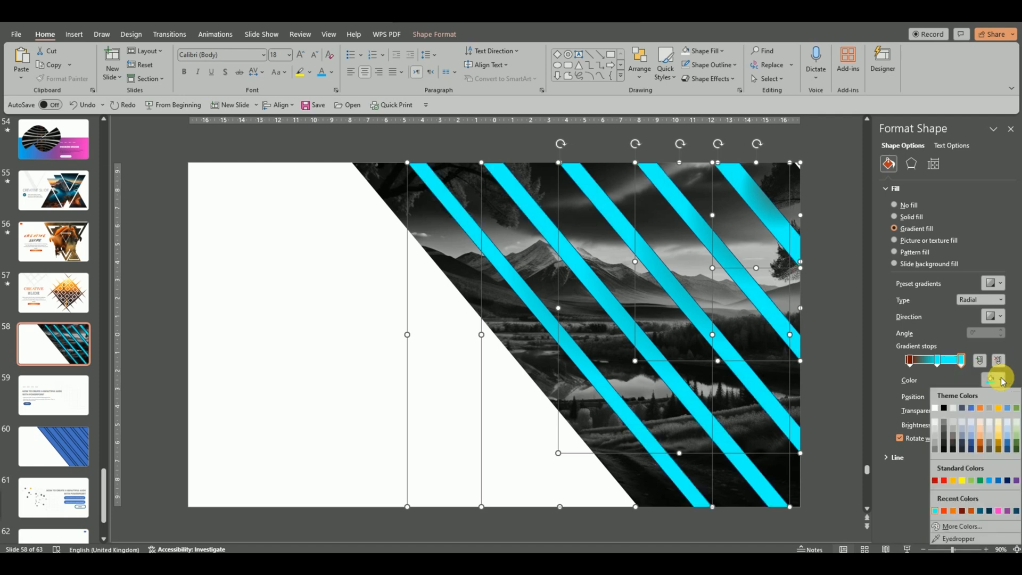
pyautogui.click(960, 529)
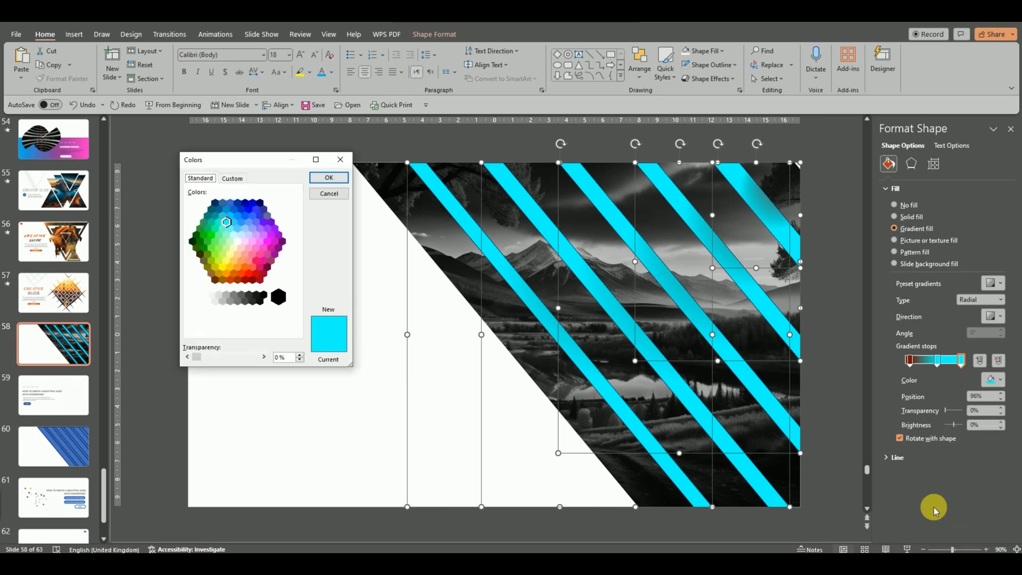
pyautogui.click(238, 176)
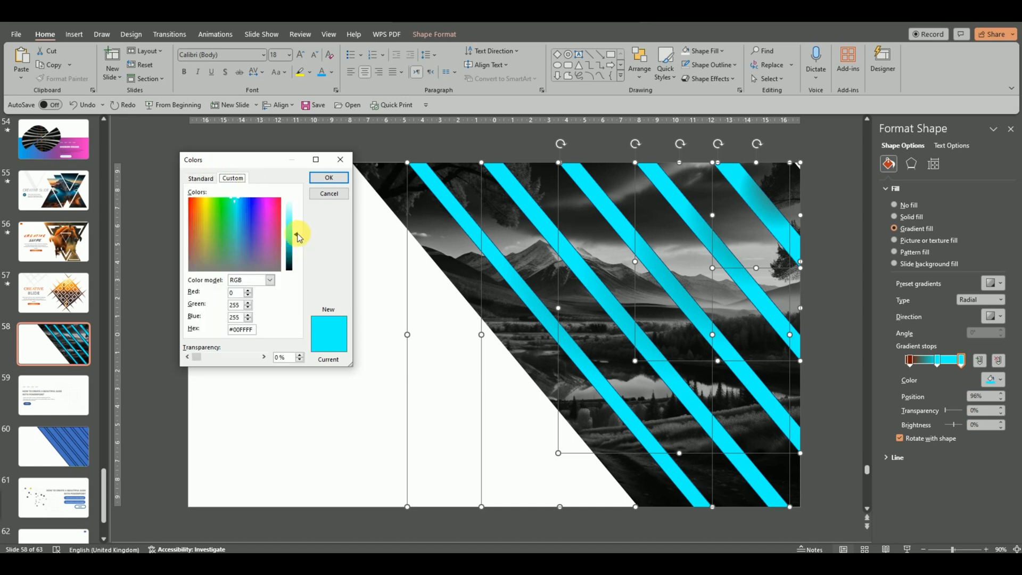
pyautogui.moveTo(297, 235); pyautogui.dragTo(300, 248)
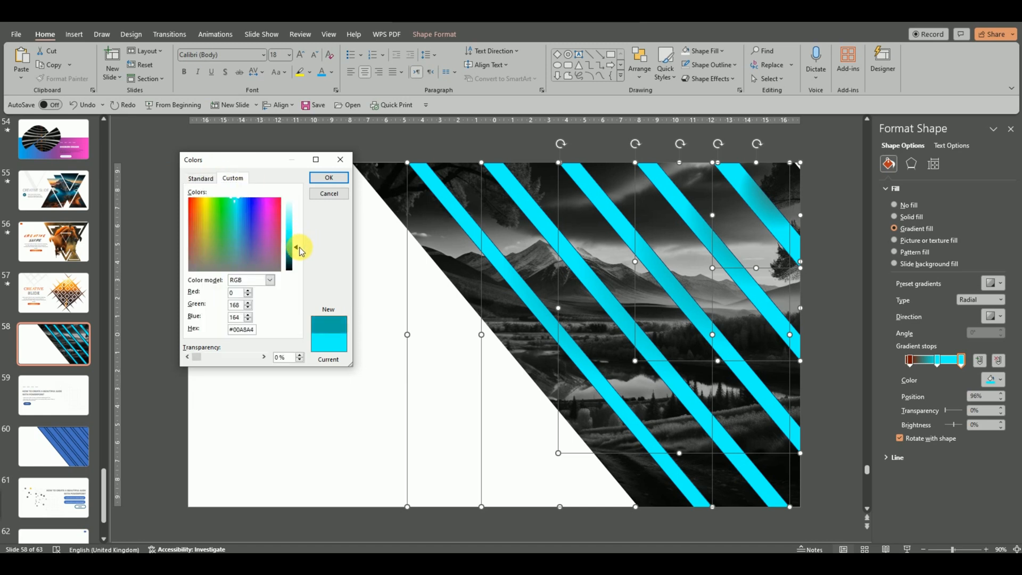
pyautogui.click(329, 178)
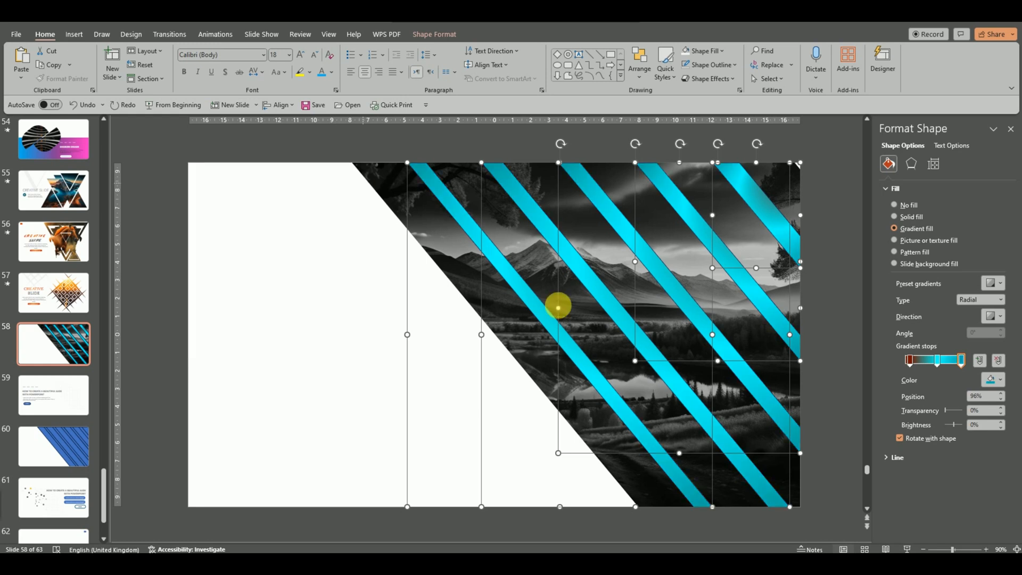
# Step: Make the first gradient stop cyan, drag the last stop to 18%, and set No Outline on the stripes
pyautogui.click(908, 361)
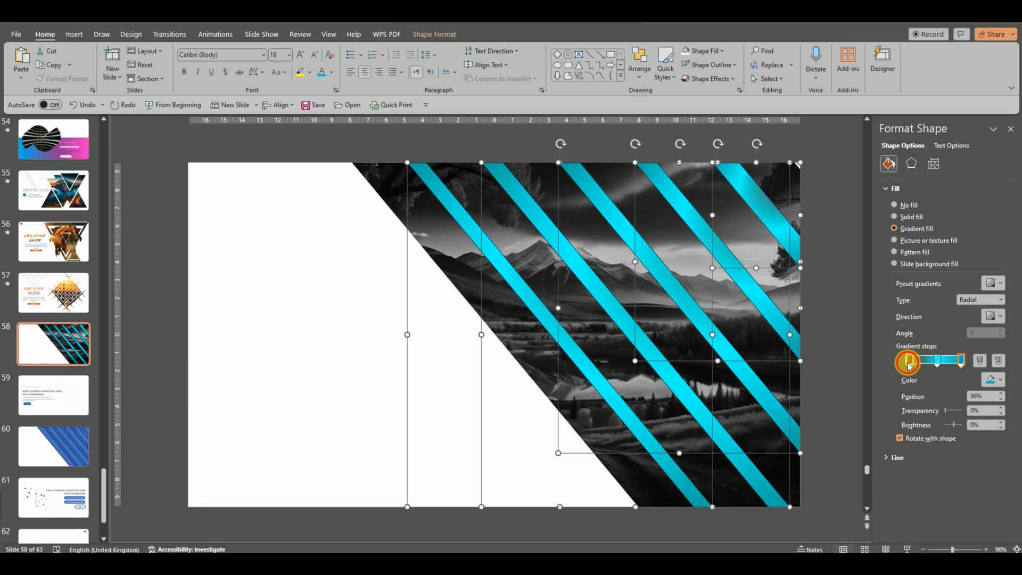
pyautogui.click(994, 381)
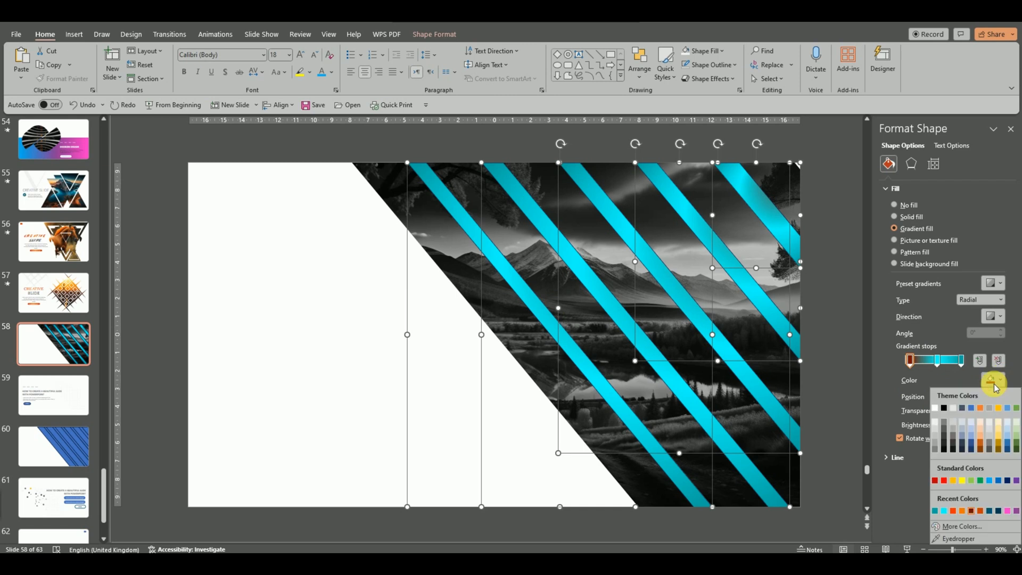
pyautogui.click(935, 512)
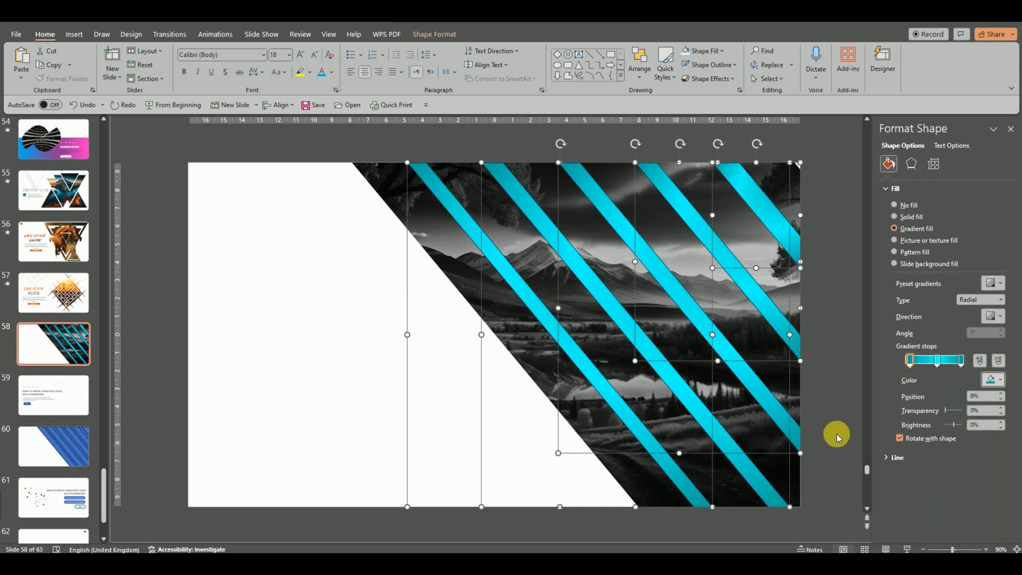
pyautogui.click(960, 362)
pyautogui.moveTo(957, 364); pyautogui.dragTo(920, 371)
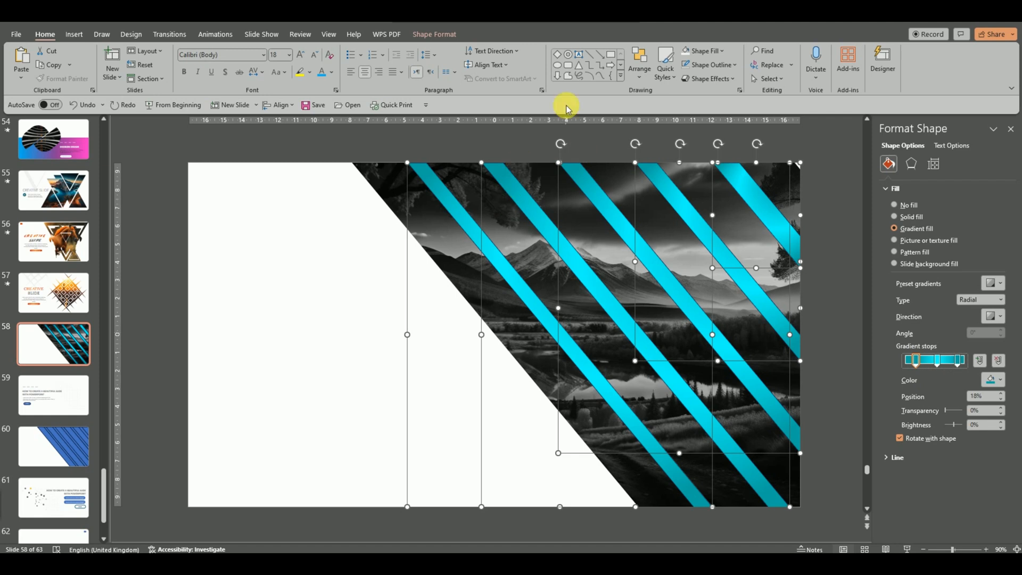
pyautogui.click(711, 65)
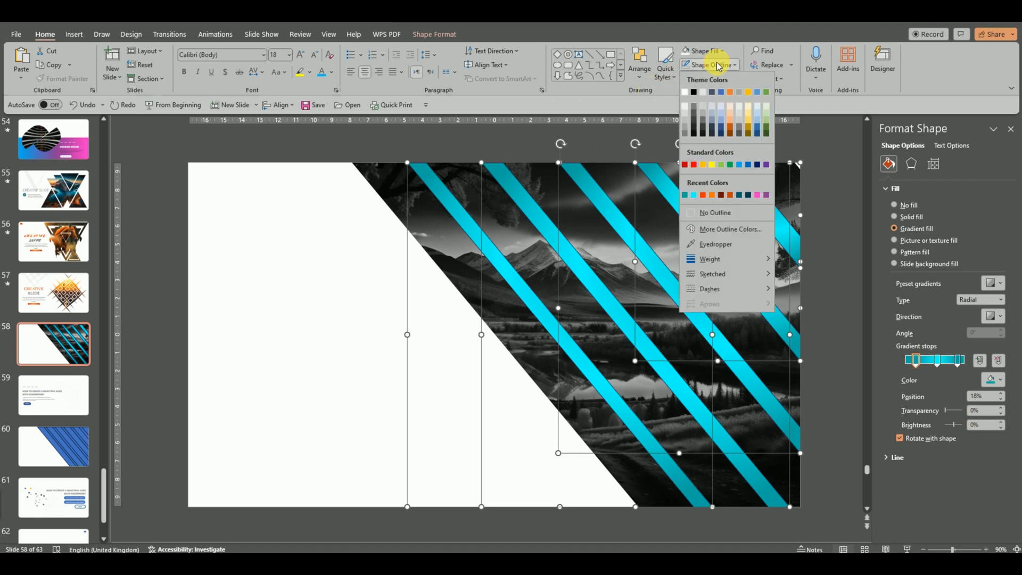
pyautogui.click(695, 216)
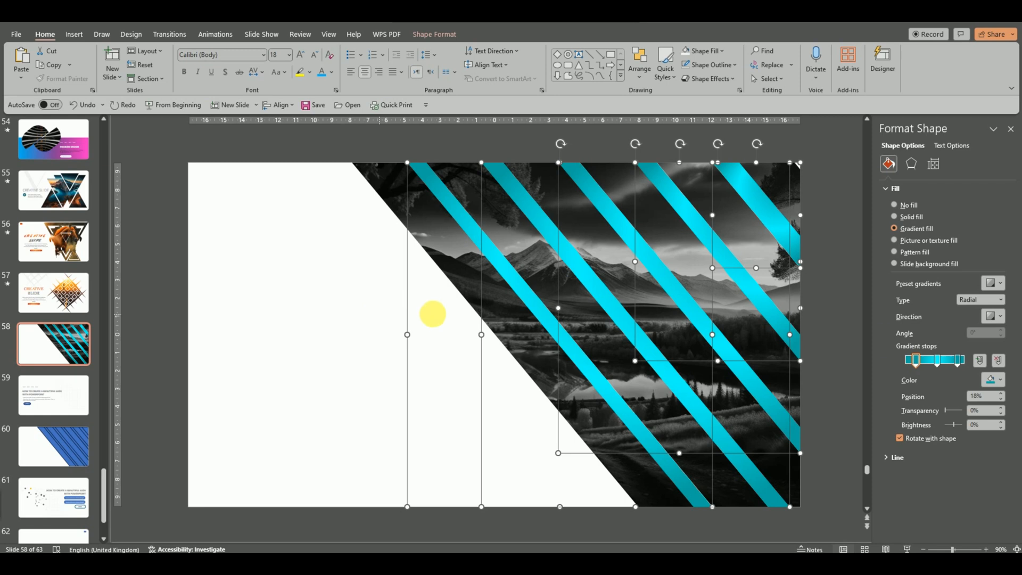
# Step: Darken the rightmost gradient stop to custom teal #007A77
pyautogui.click(959, 360)
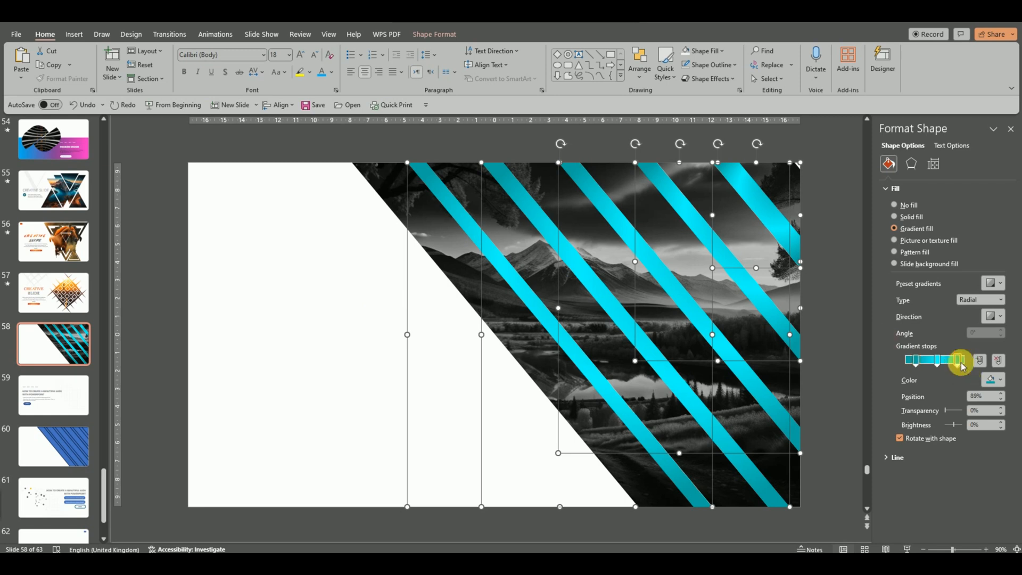
pyautogui.click(1003, 380)
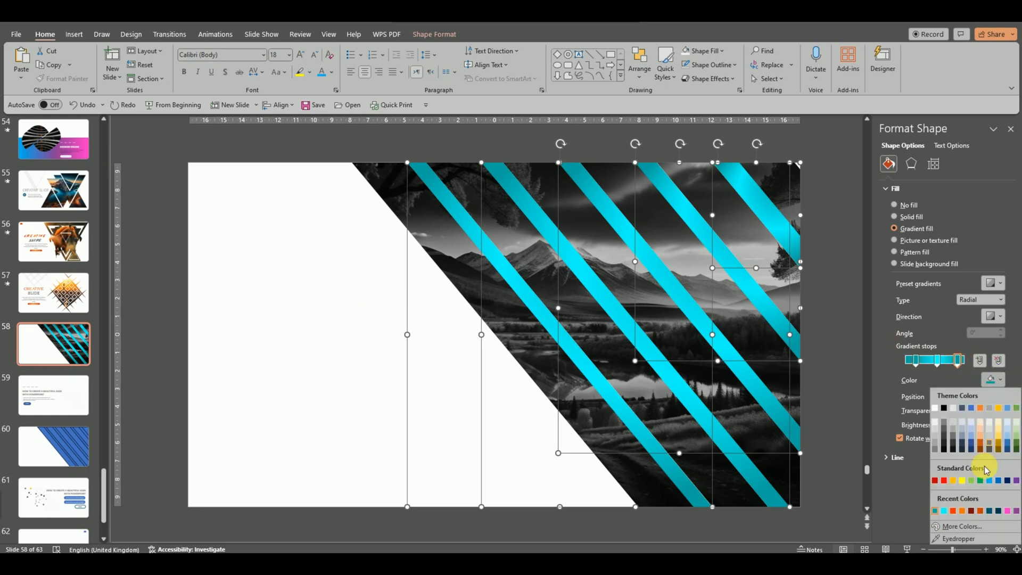
pyautogui.click(952, 528)
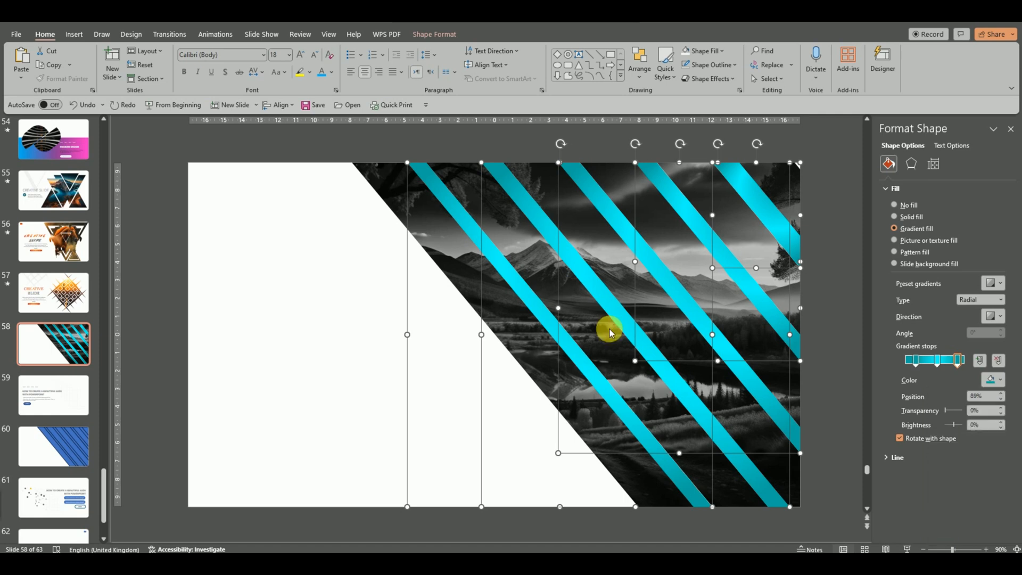
pyautogui.moveTo(297, 250); pyautogui.dragTo(298, 255)
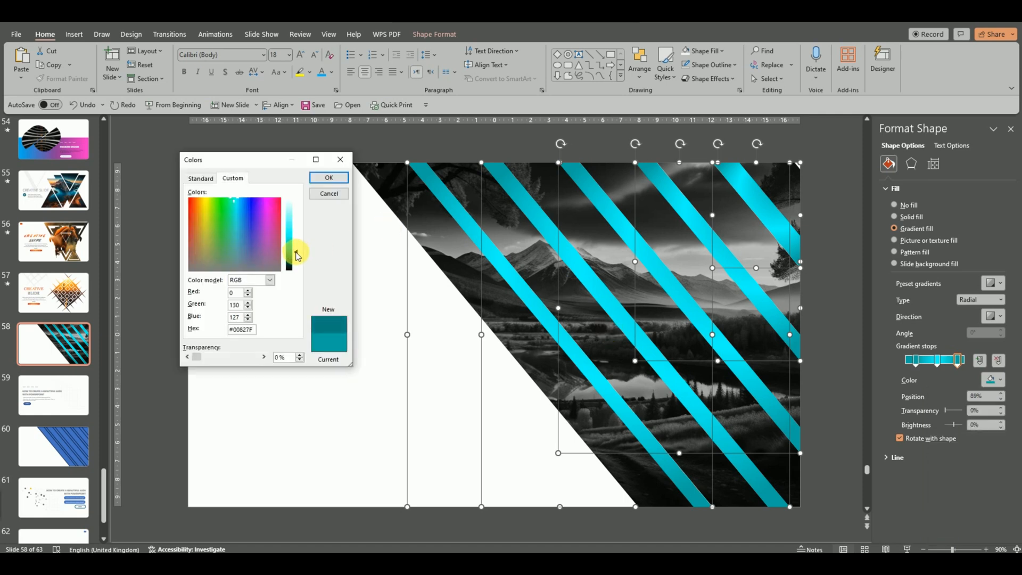
pyautogui.click(345, 177)
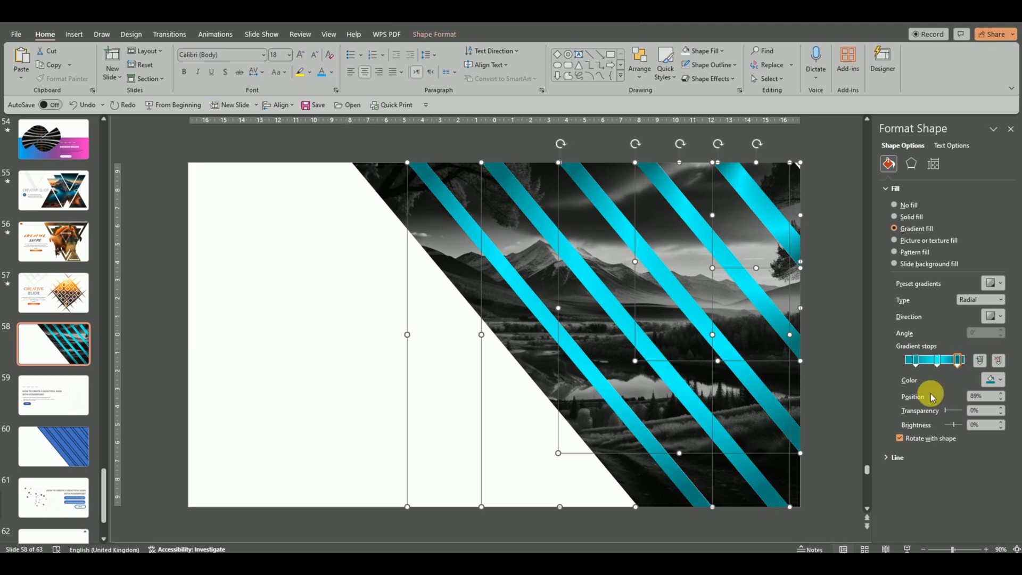
# Step: Set the first gradient stop back to the recent cyan
pyautogui.click(917, 361)
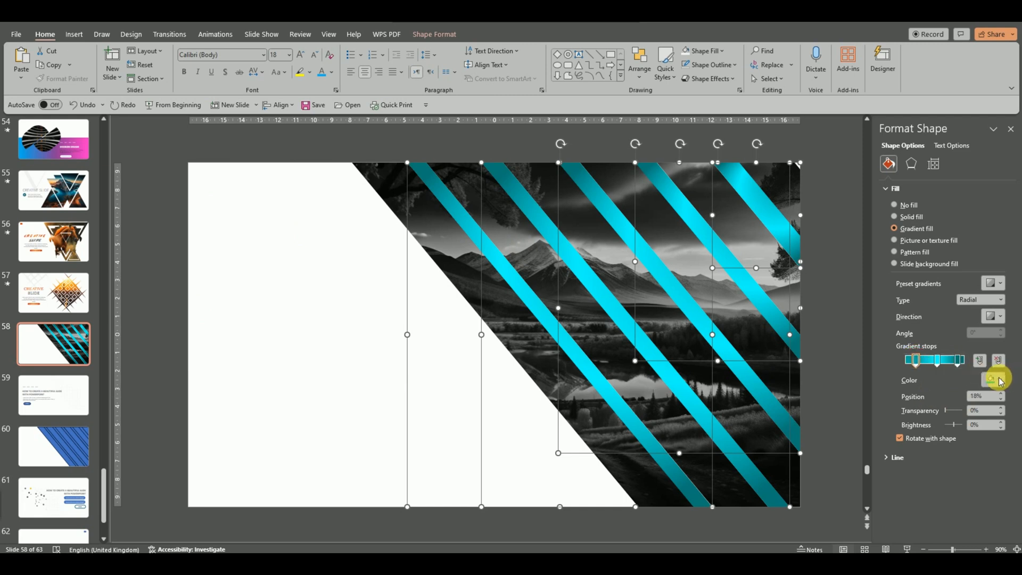
pyautogui.click(999, 380)
pyautogui.click(934, 511)
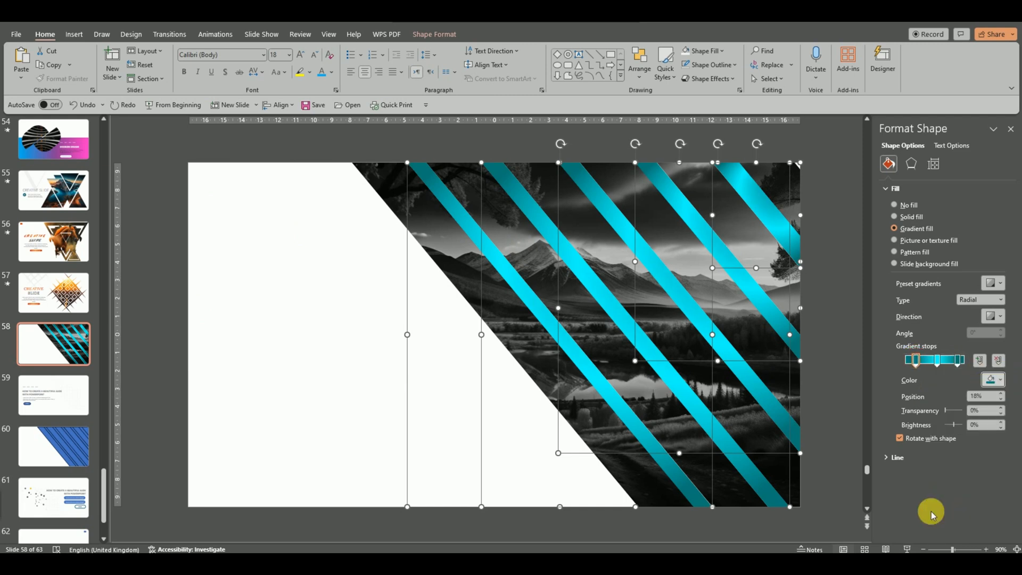
# Step: Apply a Brightness/Contrast correction preset to the grayscale landscape photo
pyautogui.click(364, 317)
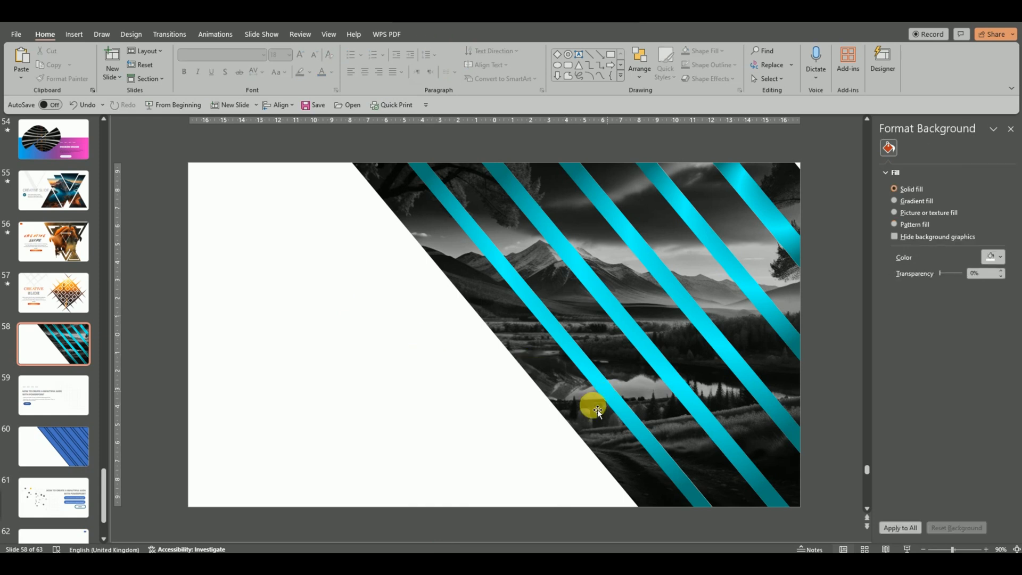
pyautogui.click(639, 481)
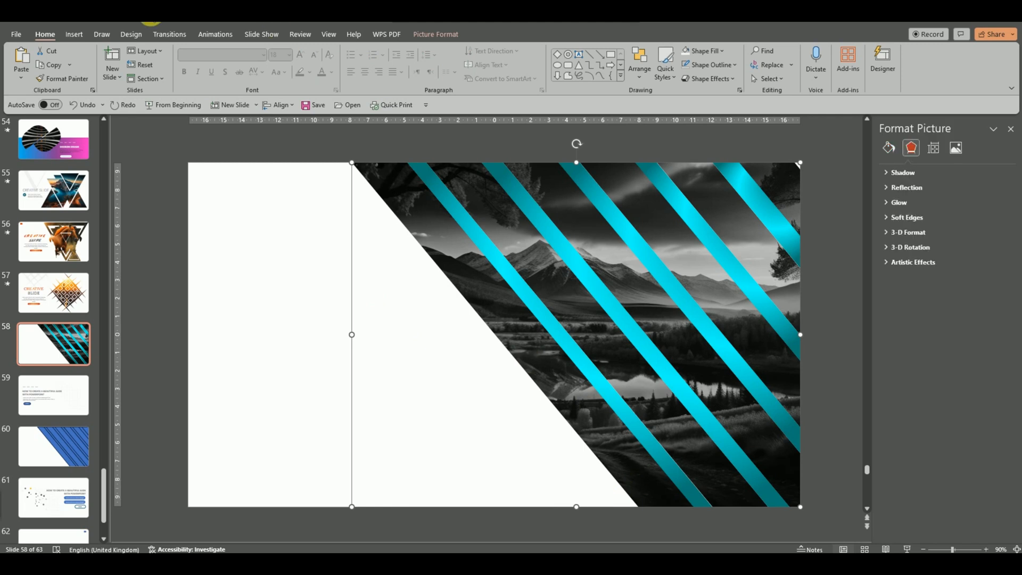
pyautogui.click(436, 34)
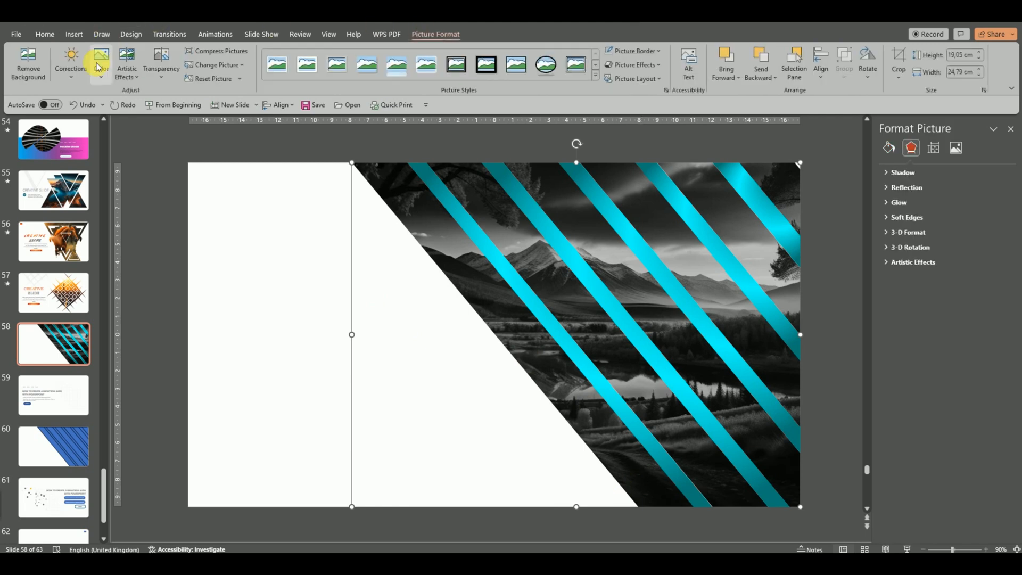
pyautogui.click(71, 79)
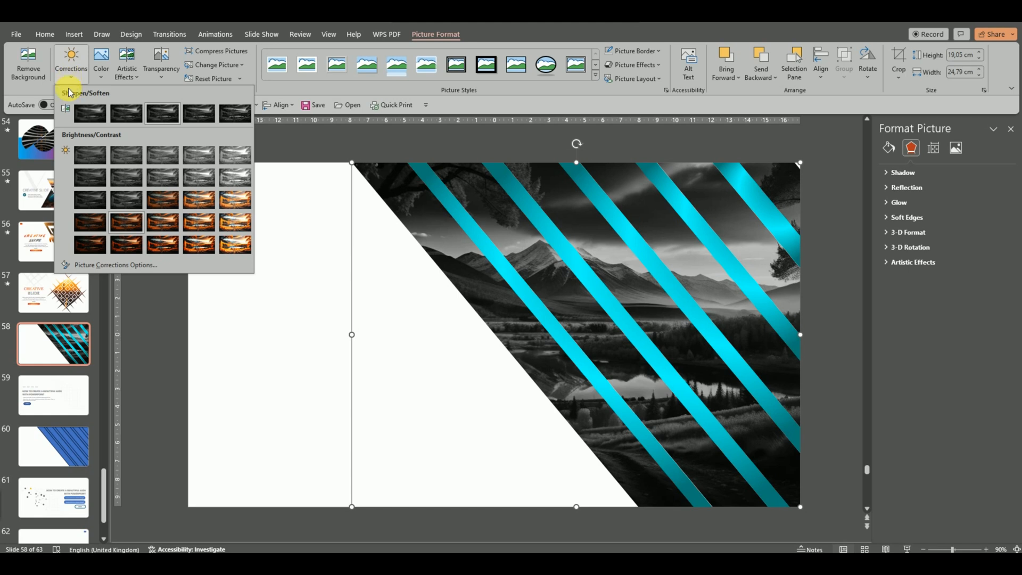
pyautogui.click(122, 246)
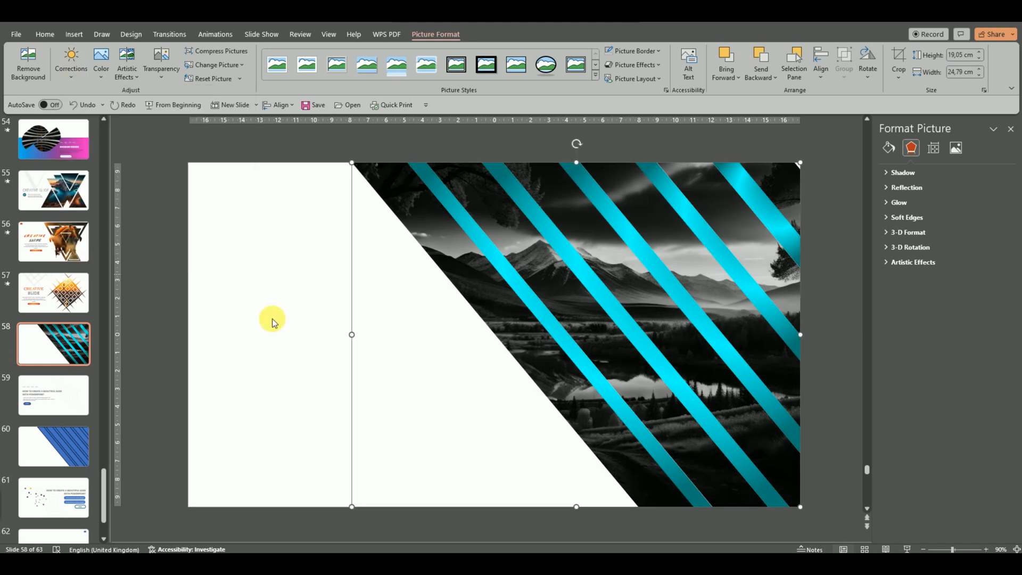
pyautogui.click(325, 322)
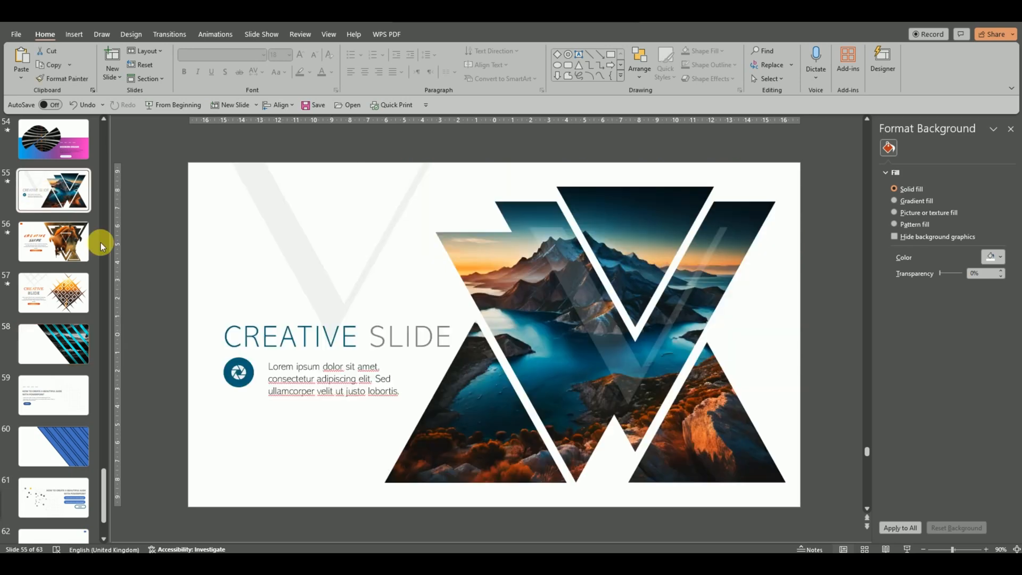
# Step: Paste the title, icon and lorem-ipsum text, widen the text box, and gradient-fill the icon circle
pyautogui.click(247, 315)
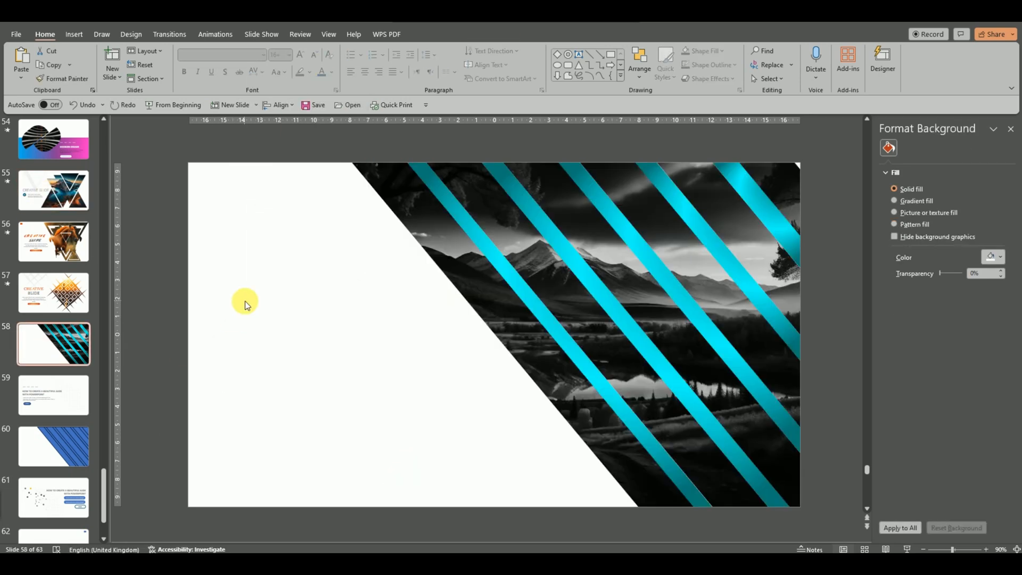
pyautogui.hotkey('ctrl', 'v')
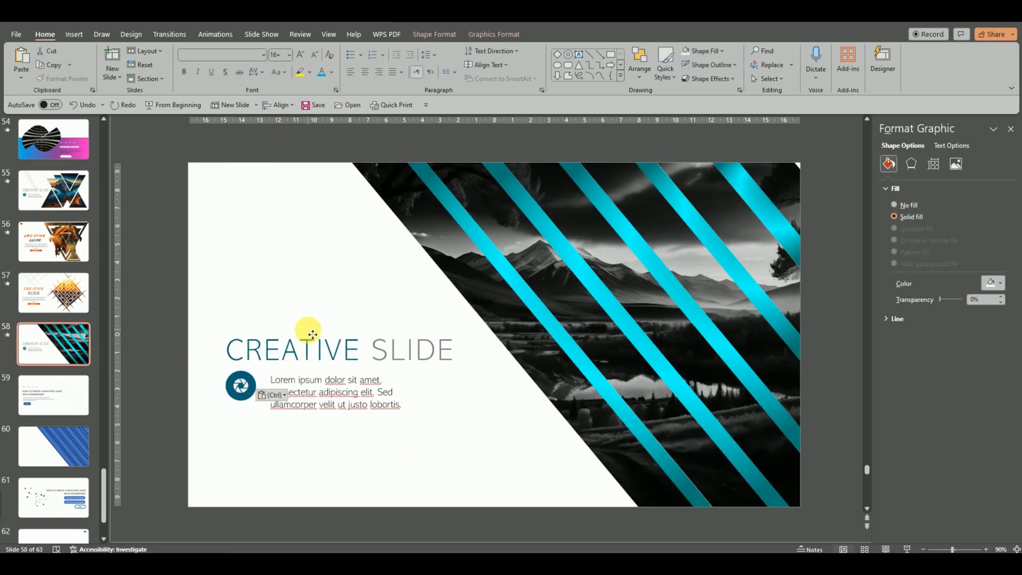
pyautogui.moveTo(433, 393); pyautogui.dragTo(463, 389)
pyautogui.click(248, 399)
pyautogui.click(897, 228)
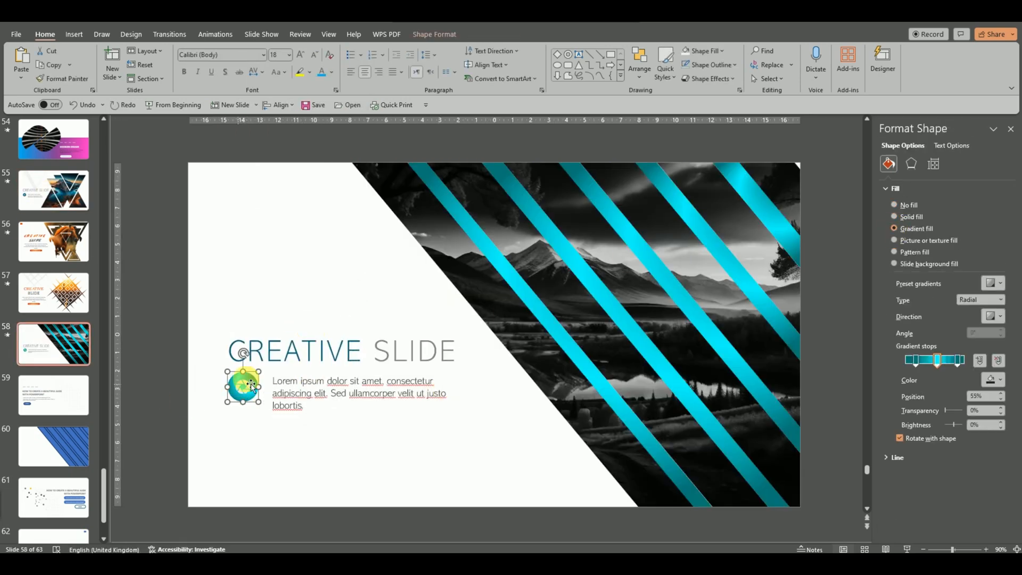
pyautogui.click(245, 384)
pyautogui.click(723, 50)
pyautogui.click(698, 76)
pyautogui.click(341, 290)
# Step: Colour the word CREATIVE in the title teal
pyautogui.moveTo(365, 352); pyautogui.dragTo(237, 343)
pyautogui.click(331, 76)
pyautogui.click(323, 195)
pyautogui.click(350, 276)
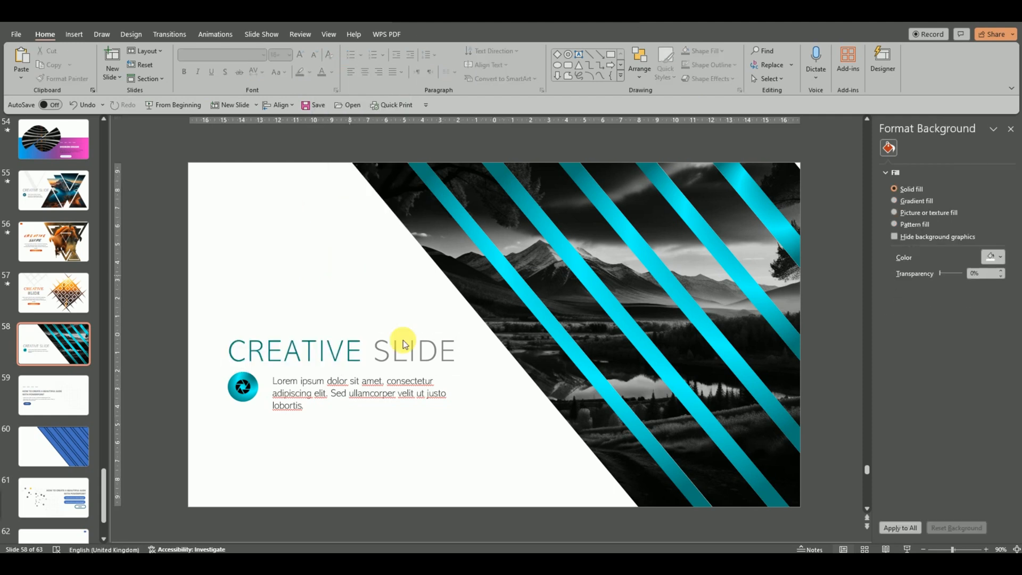
pyautogui.click(495, 298)
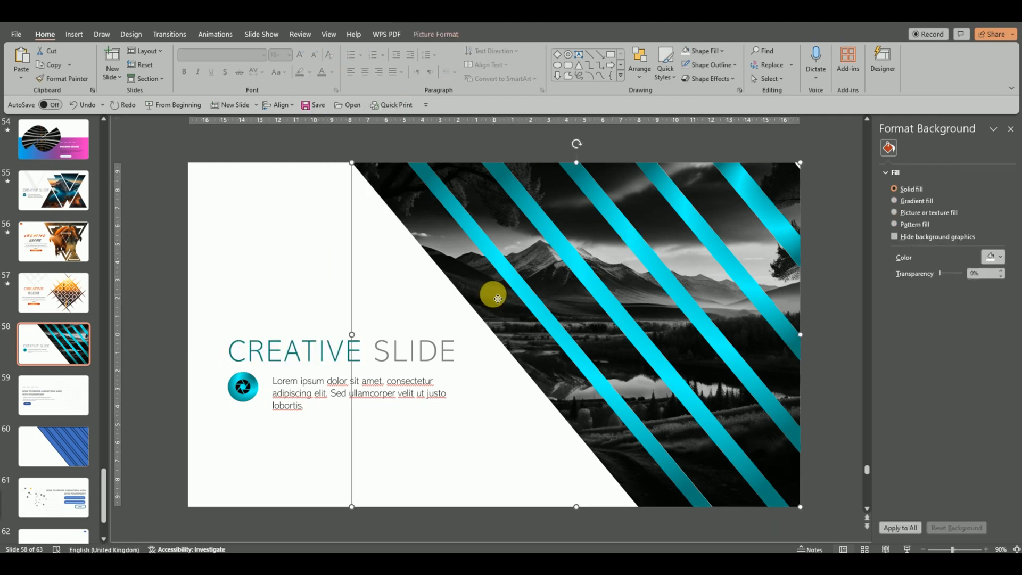
# Step: Give the landscape photo a Wipe entrance animation coming from the left
pyautogui.click(215, 34)
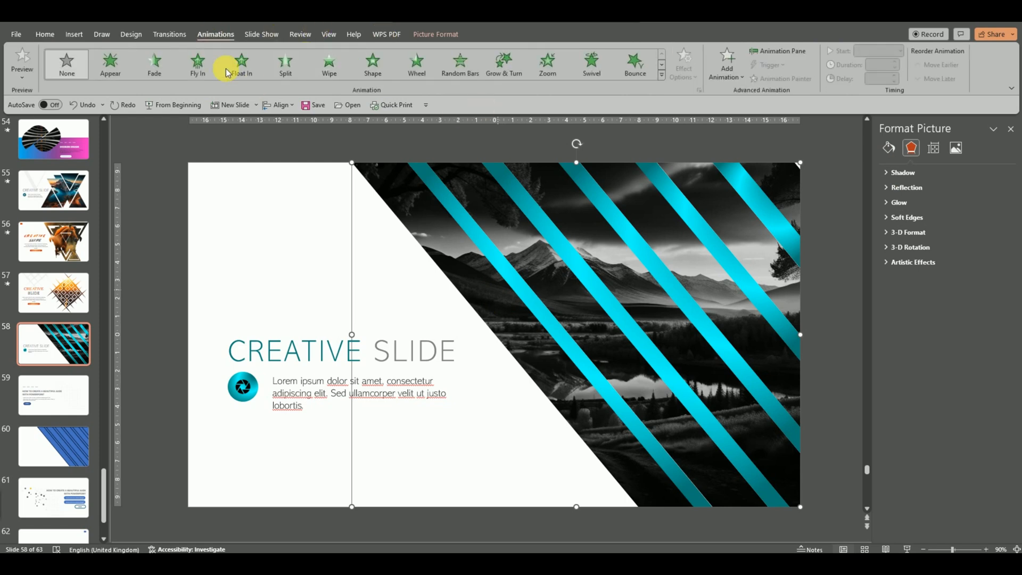
pyautogui.click(325, 68)
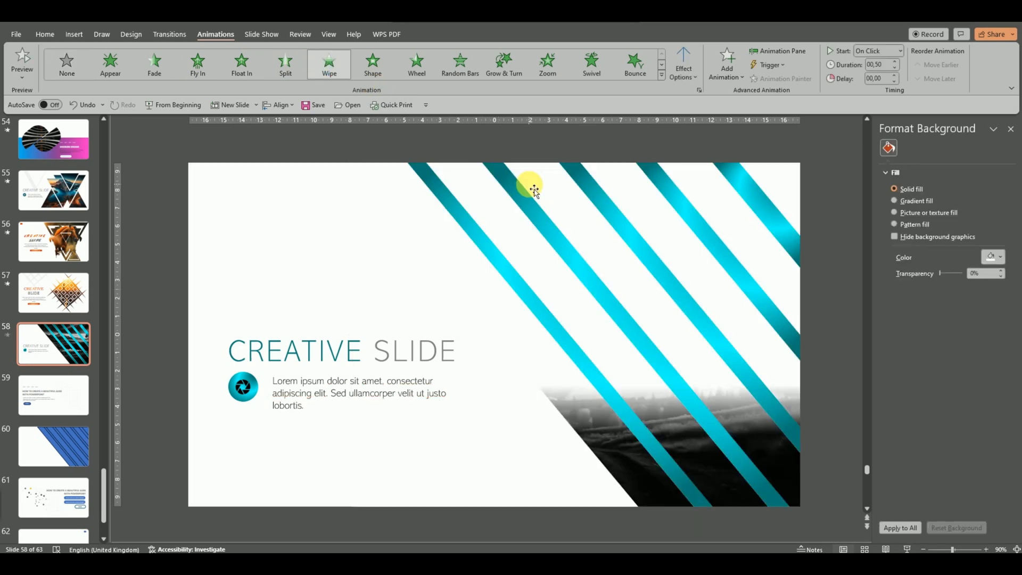
pyautogui.click(686, 71)
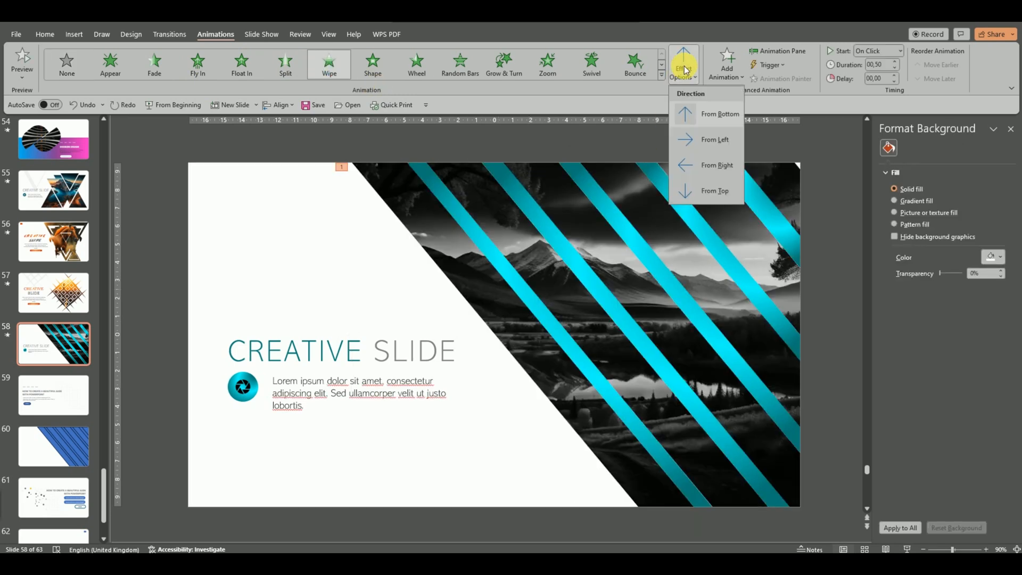
pyautogui.click(681, 137)
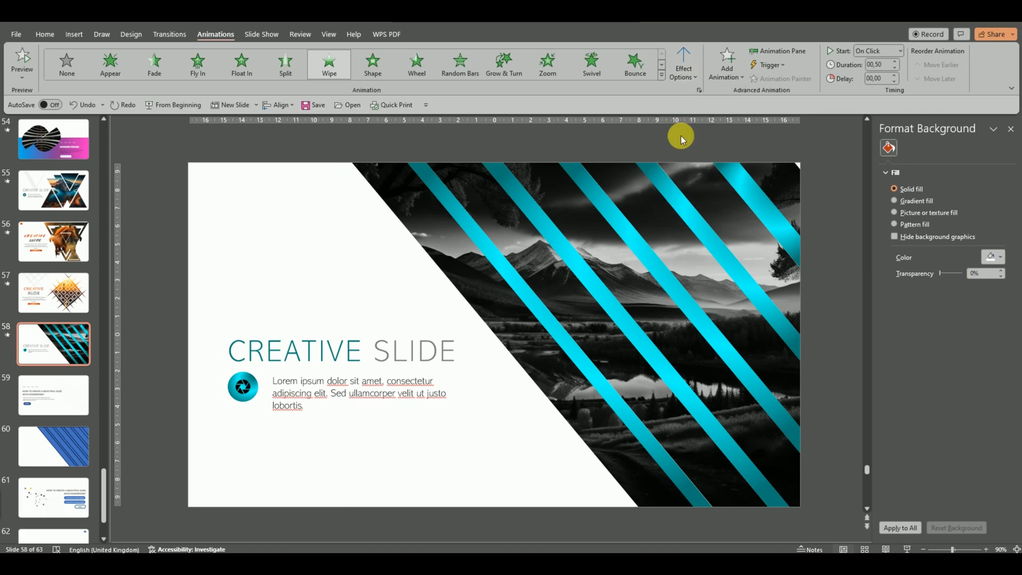